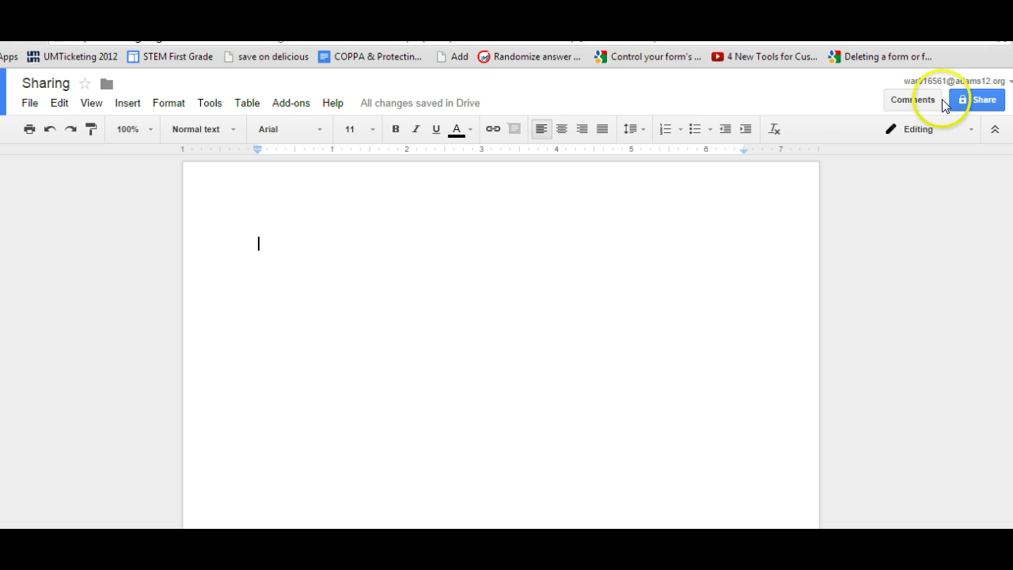
- Add a colleague from the name suggestions as an invitee with Can edit access
click(972, 101)
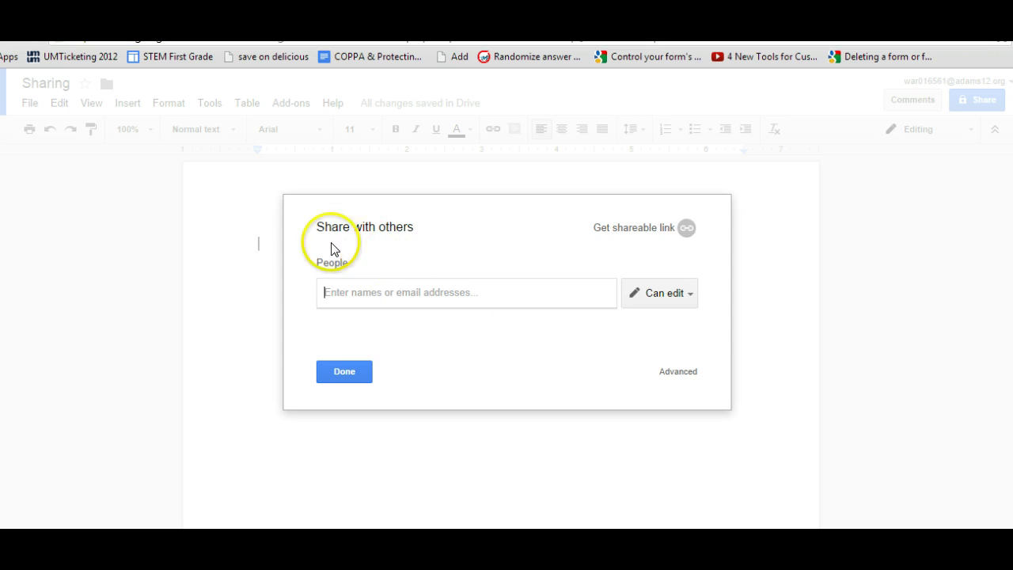
click(335, 294)
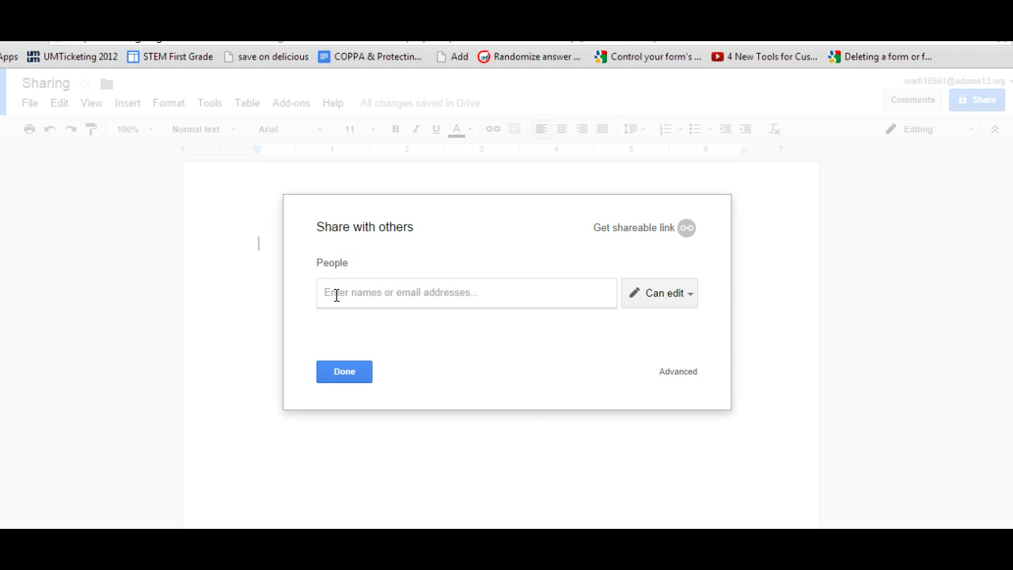
text(ann)
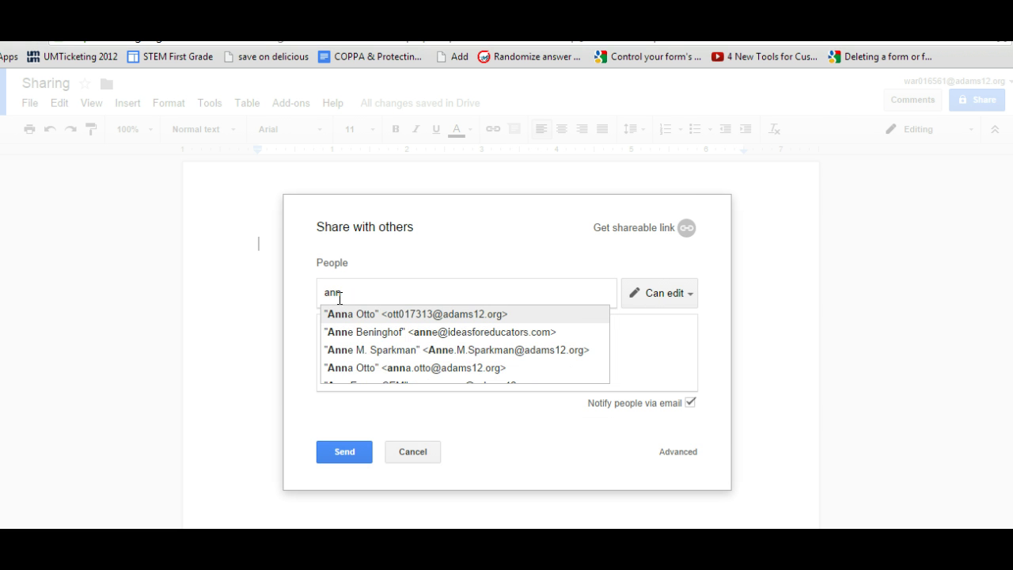
click(356, 318)
click(356, 319)
click(406, 293)
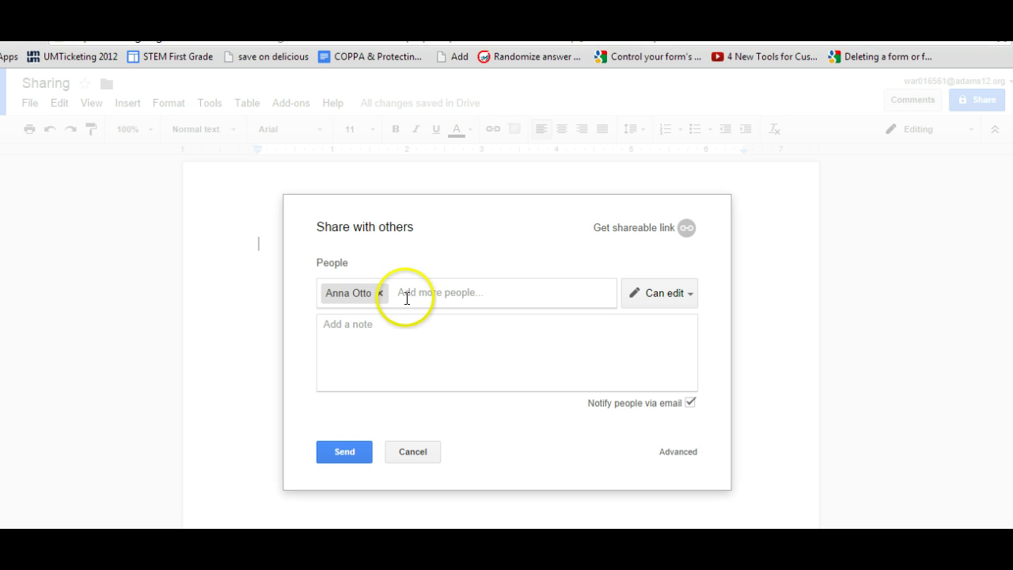
- Change the invitee's access from Can edit to Can view and turn off email notification
click(681, 294)
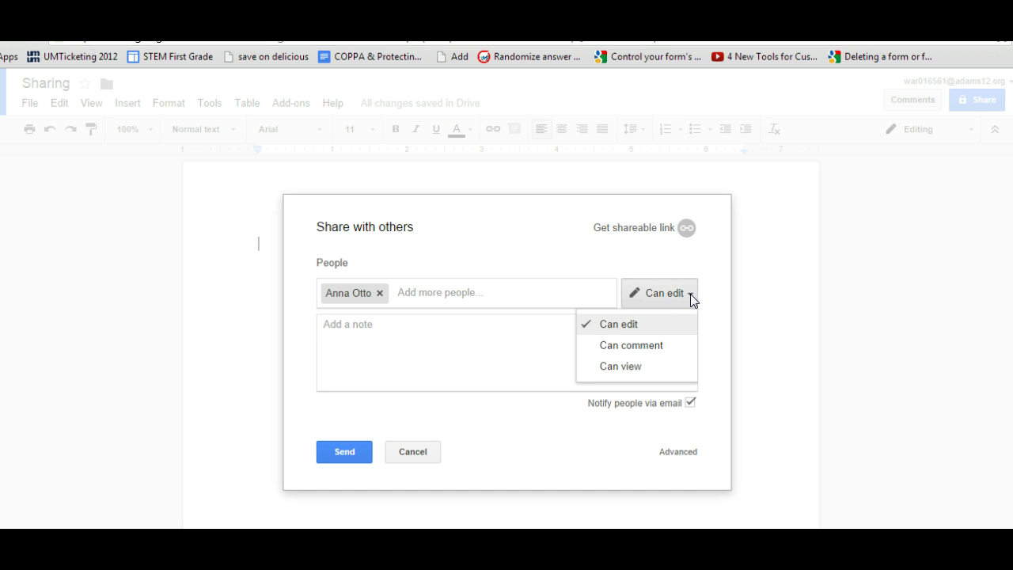
click(660, 350)
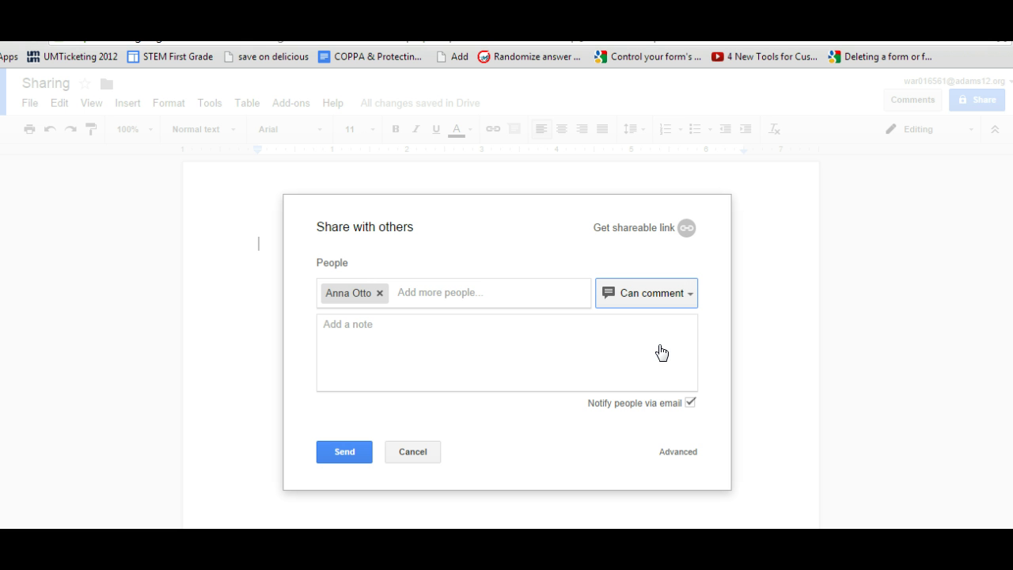
click(689, 296)
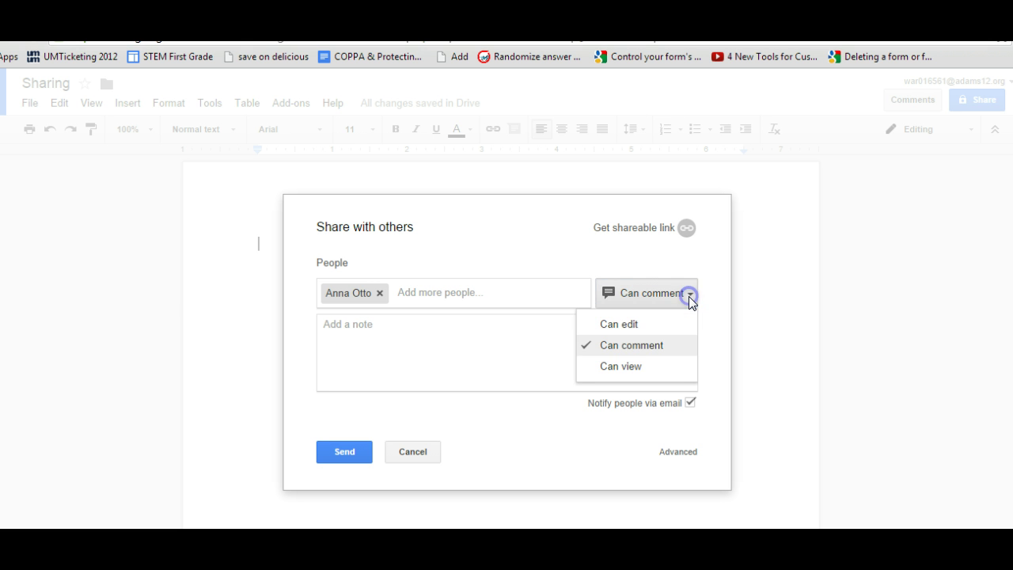
click(658, 366)
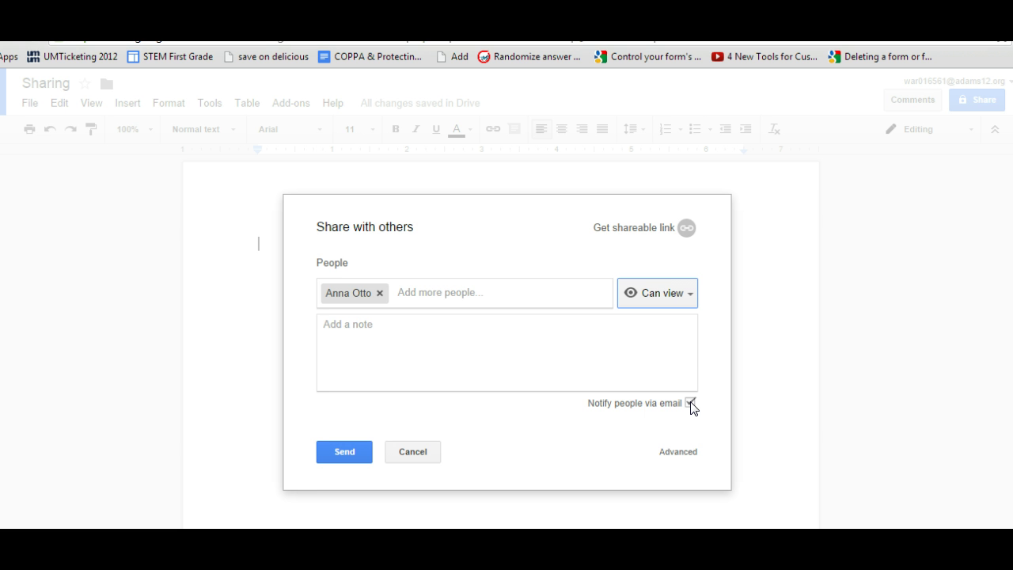
click(691, 402)
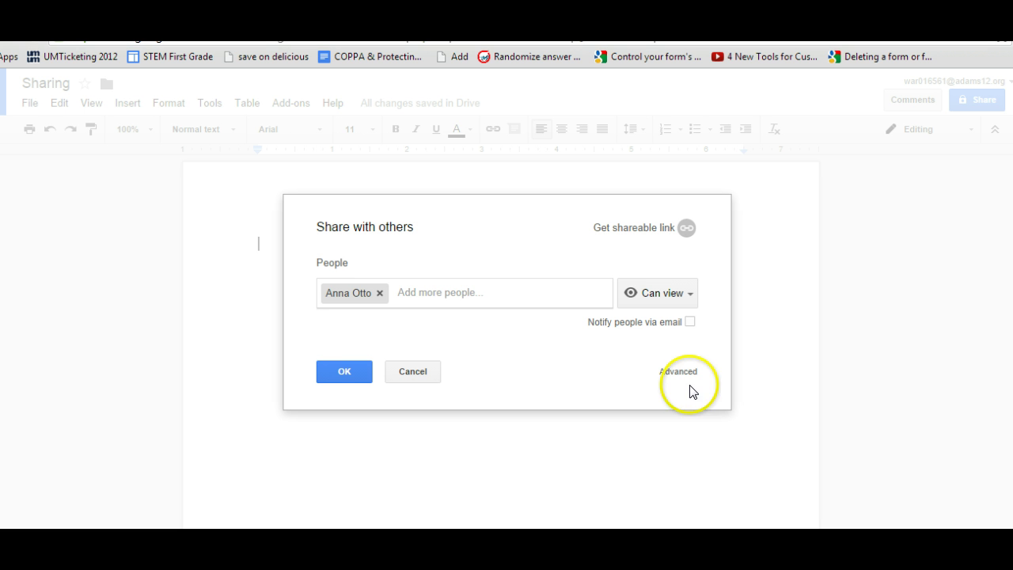
- Re-enable email notification and add the invitation note 'Please proofread this for me.'
click(689, 321)
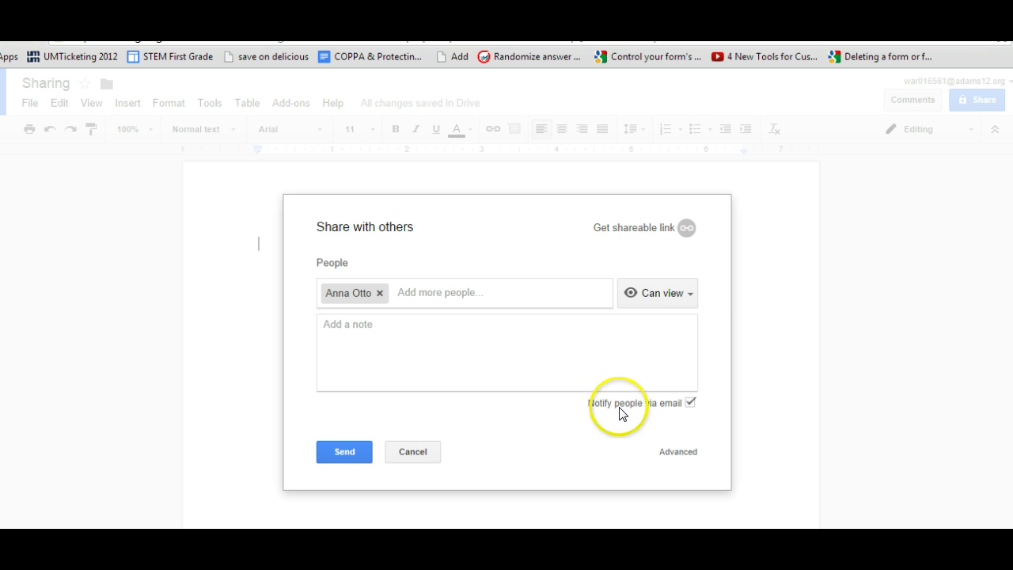
click(392, 326)
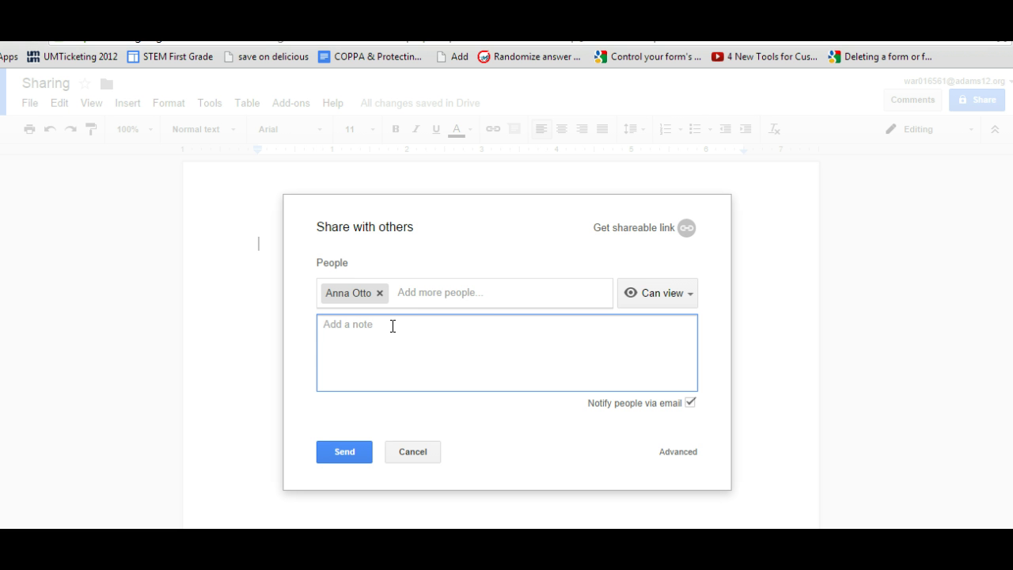
text(Please proofread this for me.)
click(344, 452)
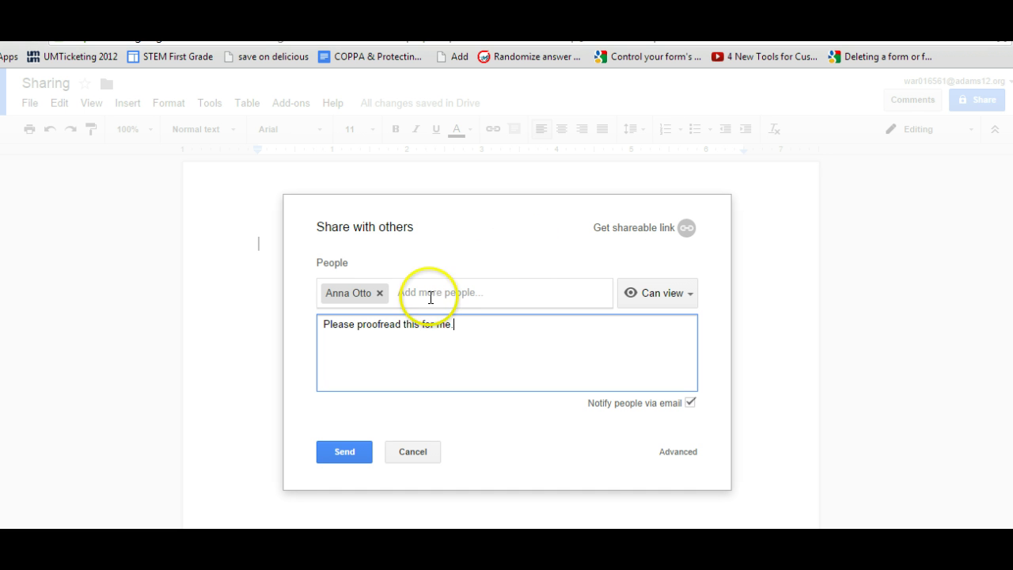
- Turn on link sharing, copy the link, and let Adams 12 link holders comment
click(638, 230)
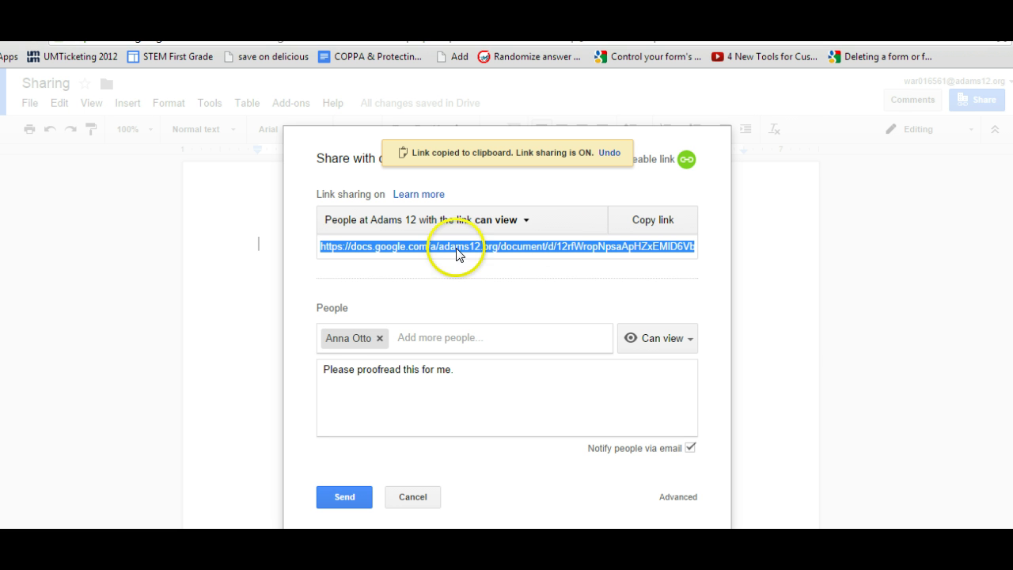
click(661, 220)
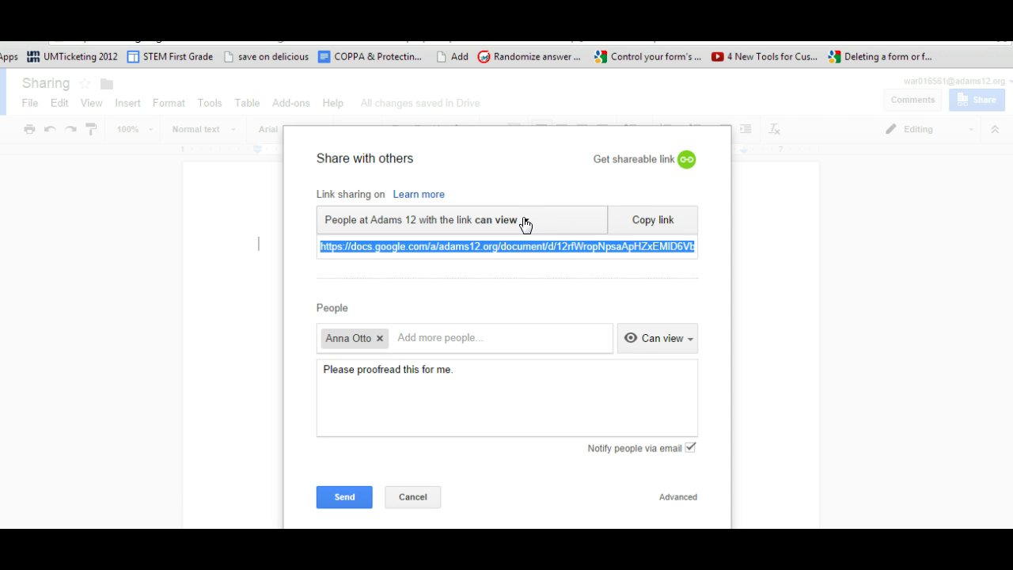
click(524, 222)
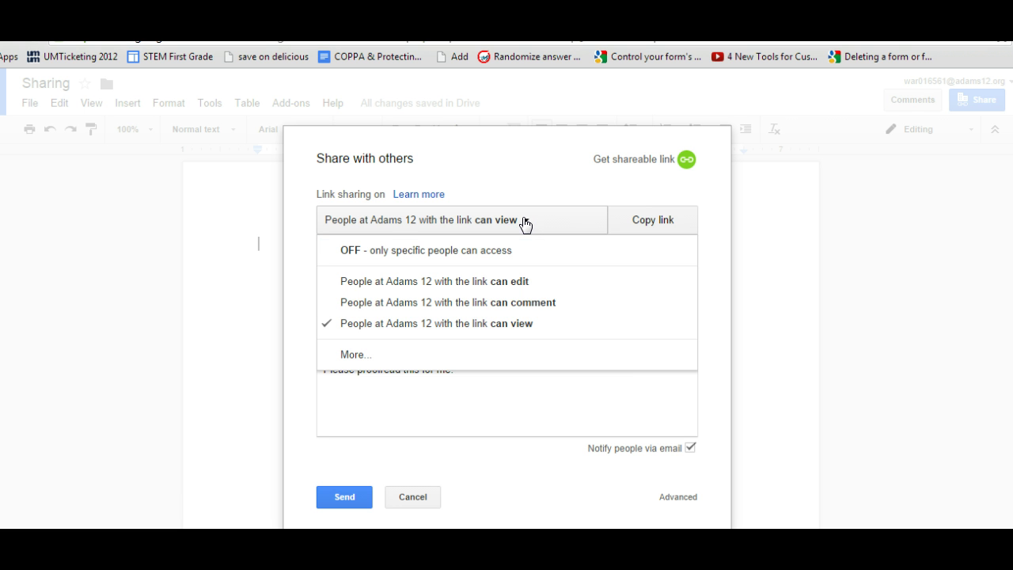
click(508, 308)
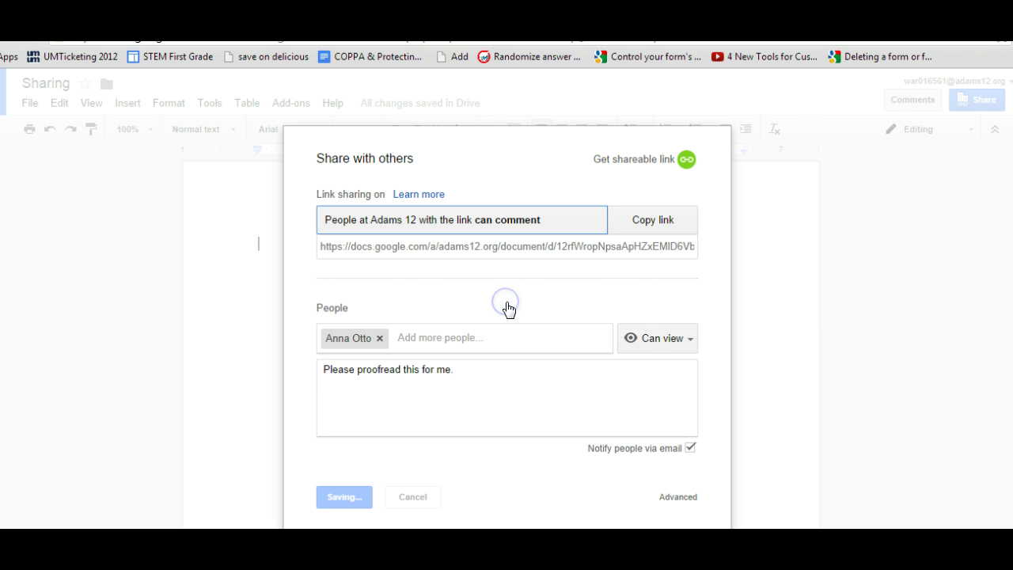
click(550, 222)
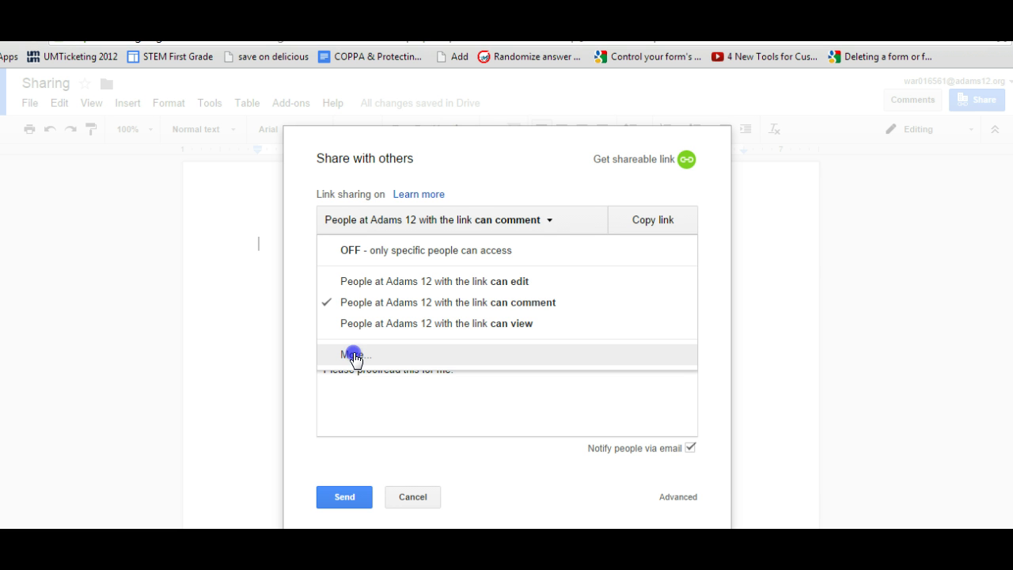
- Save link sharing as On – Anyone with the link, no sign-in, Can view
click(356, 360)
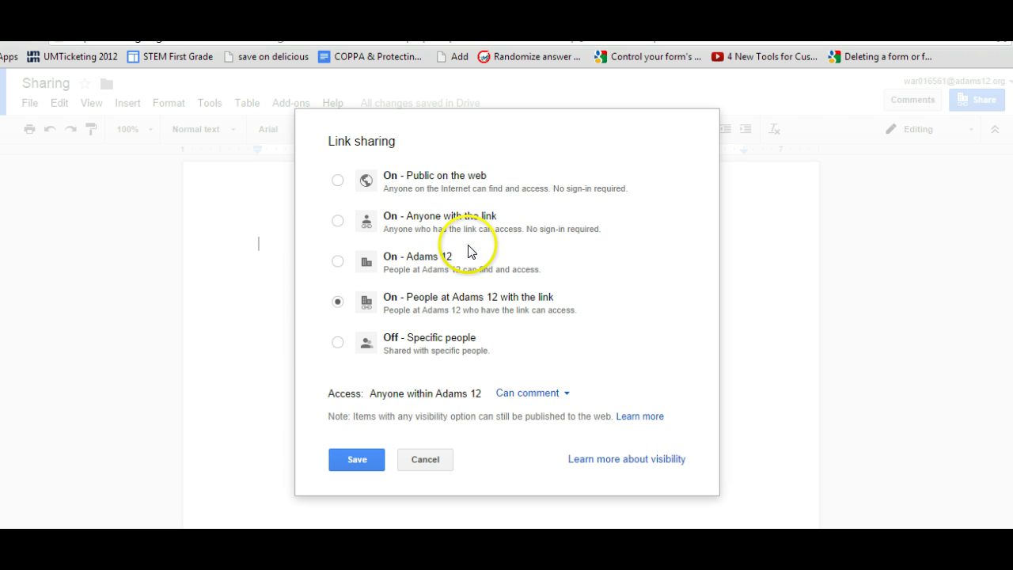
click(336, 344)
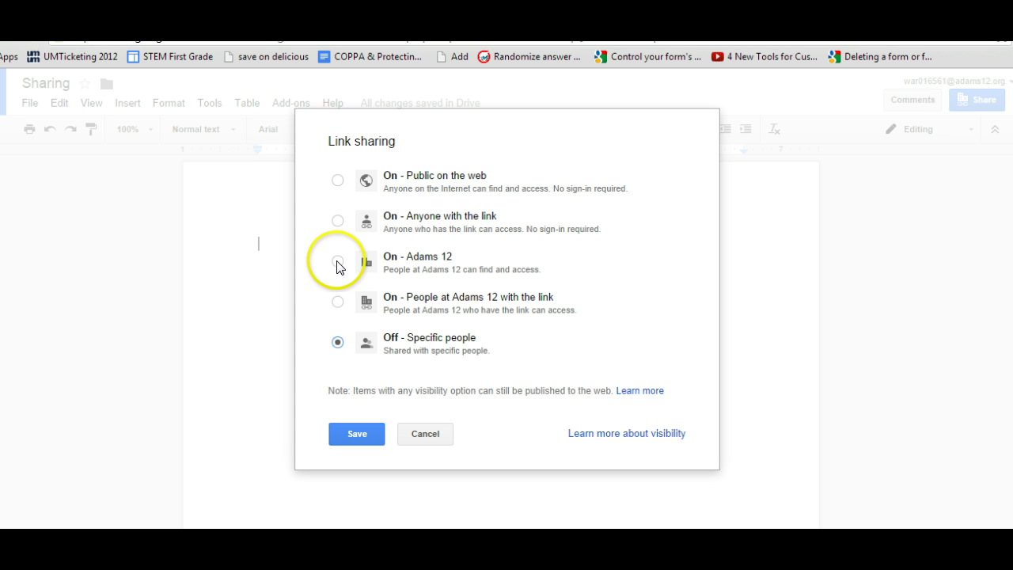
click(337, 223)
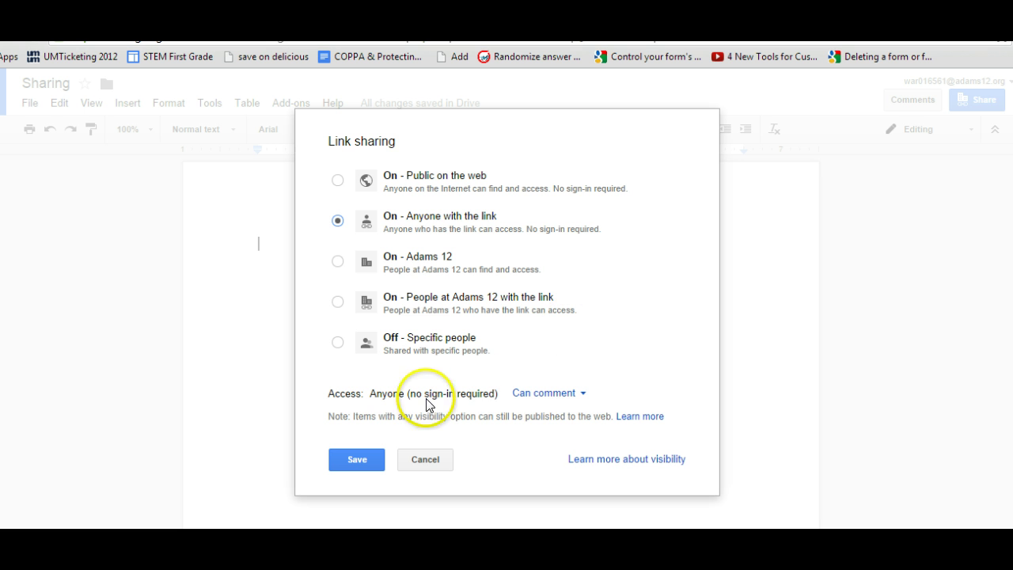
click(584, 398)
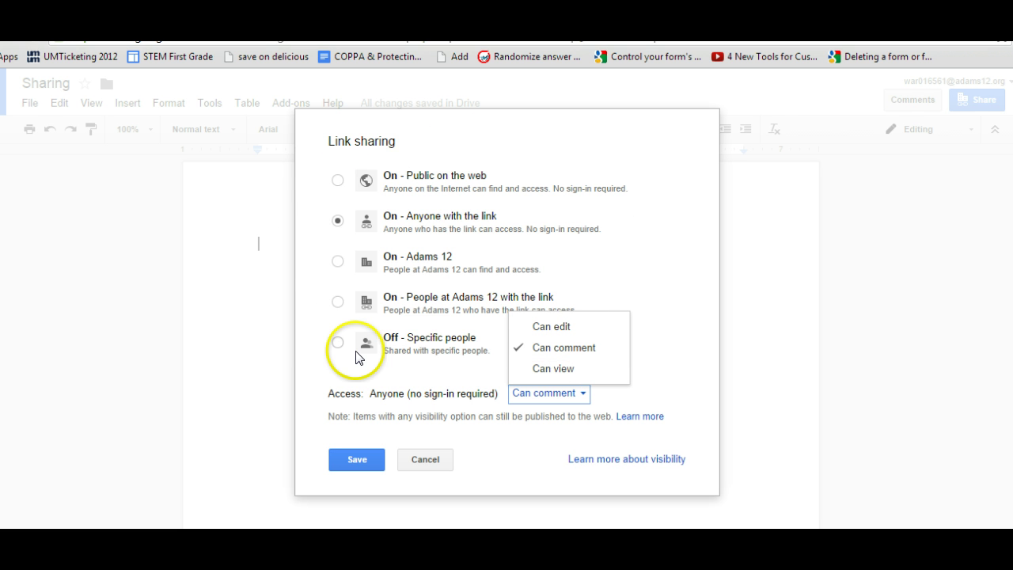
click(557, 369)
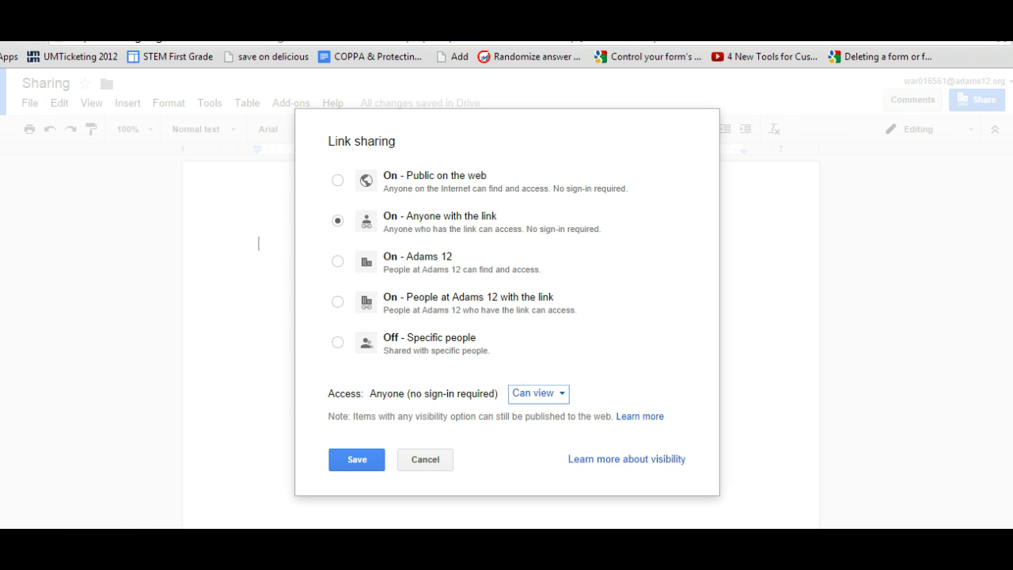
click(354, 459)
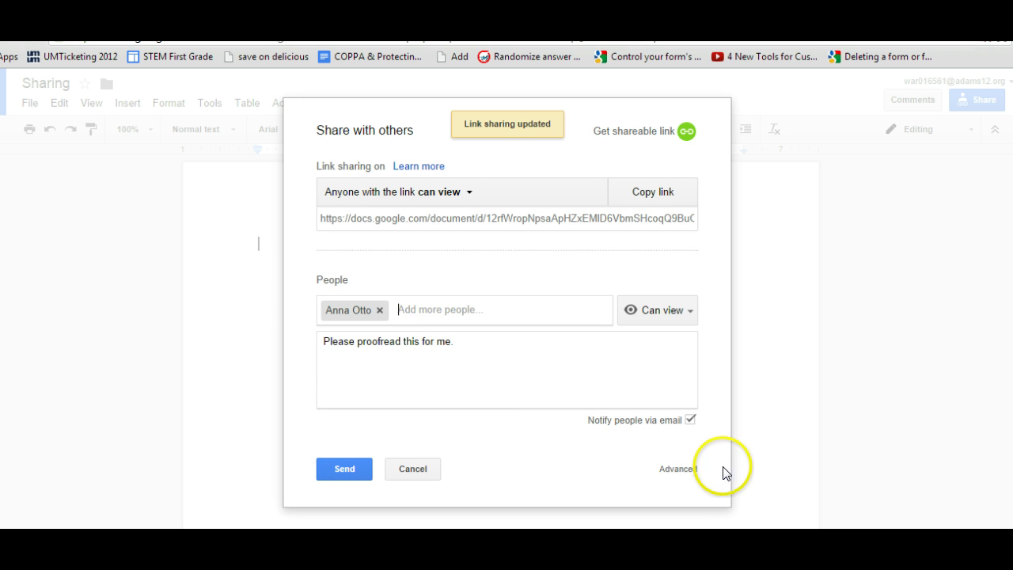
- Review link sharing in the Advanced sharing settings, keeping the current choice
click(684, 469)
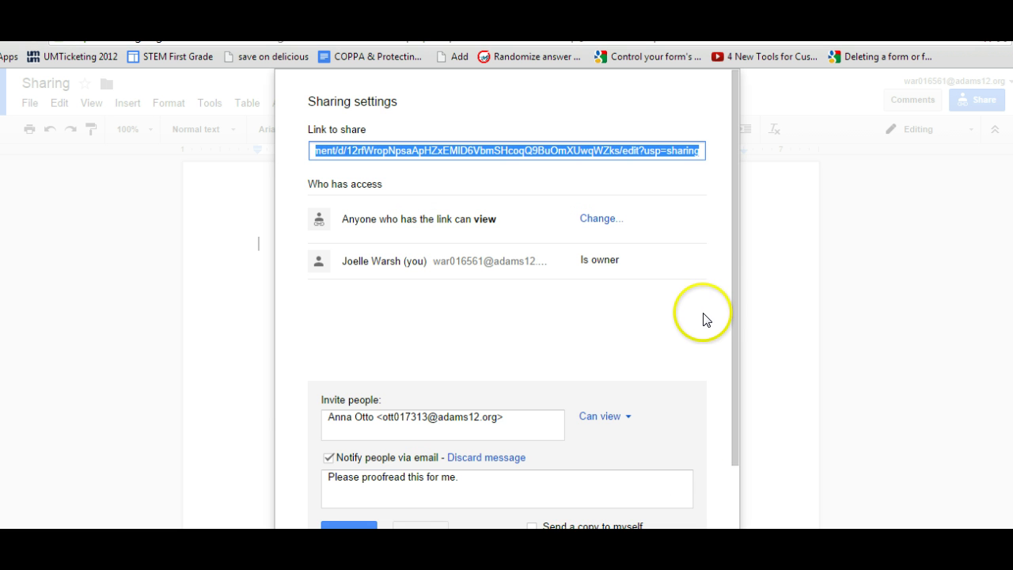
drag(734, 266, 735, 287)
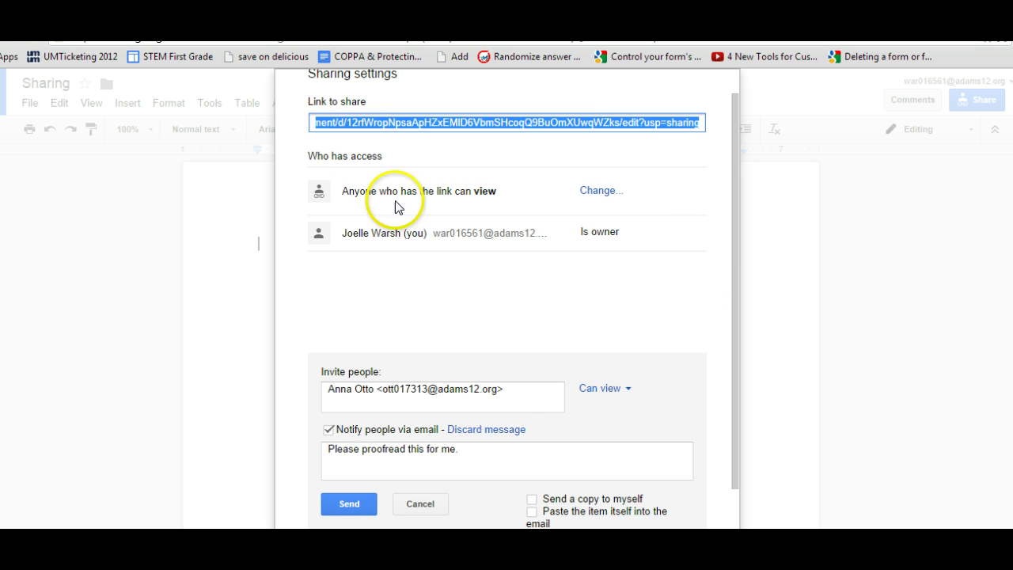
click(603, 193)
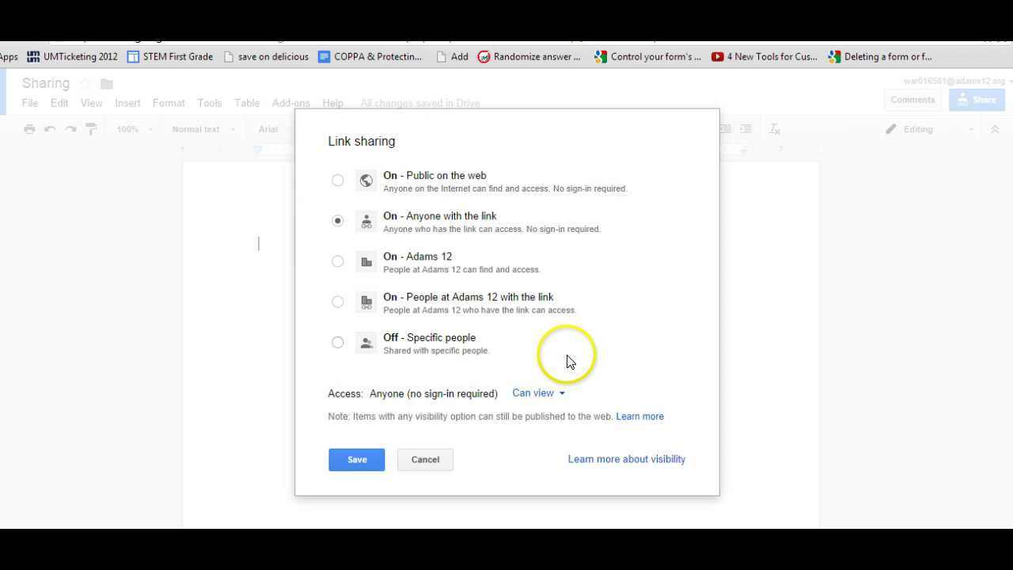
click(366, 461)
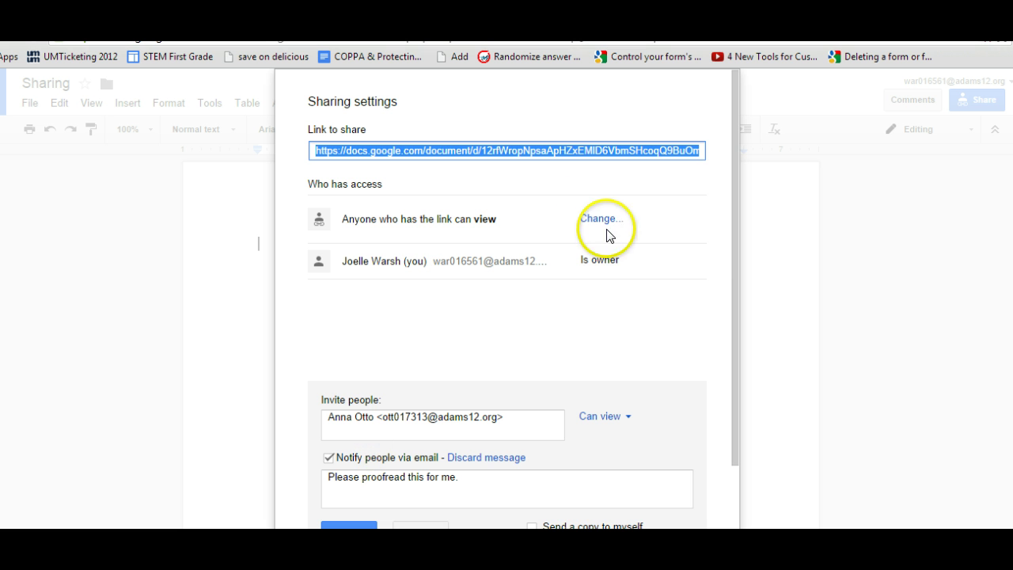
- Send the invitation to the added person and close the sharing settings with Done
drag(730, 293, 720, 378)
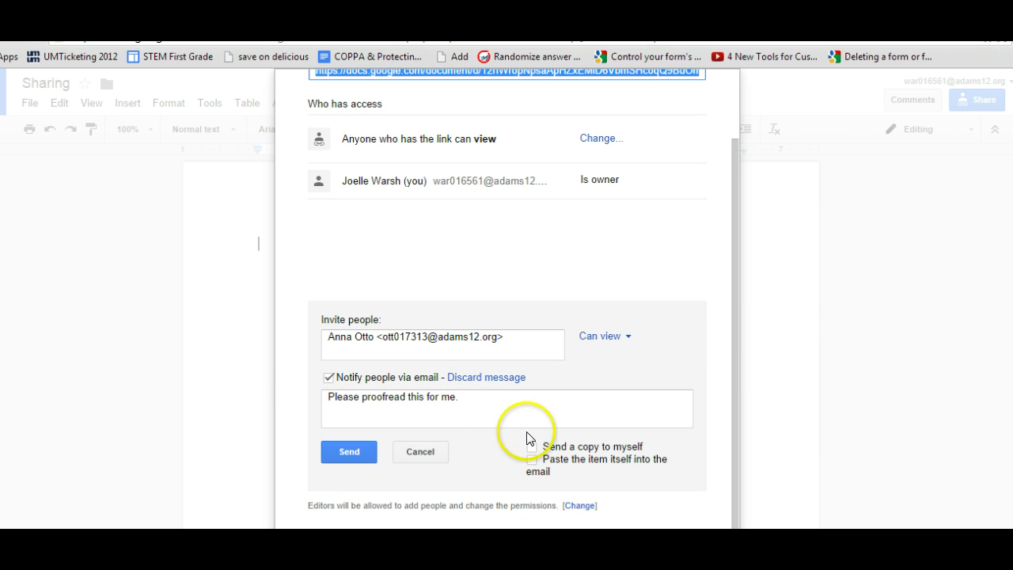
click(733, 369)
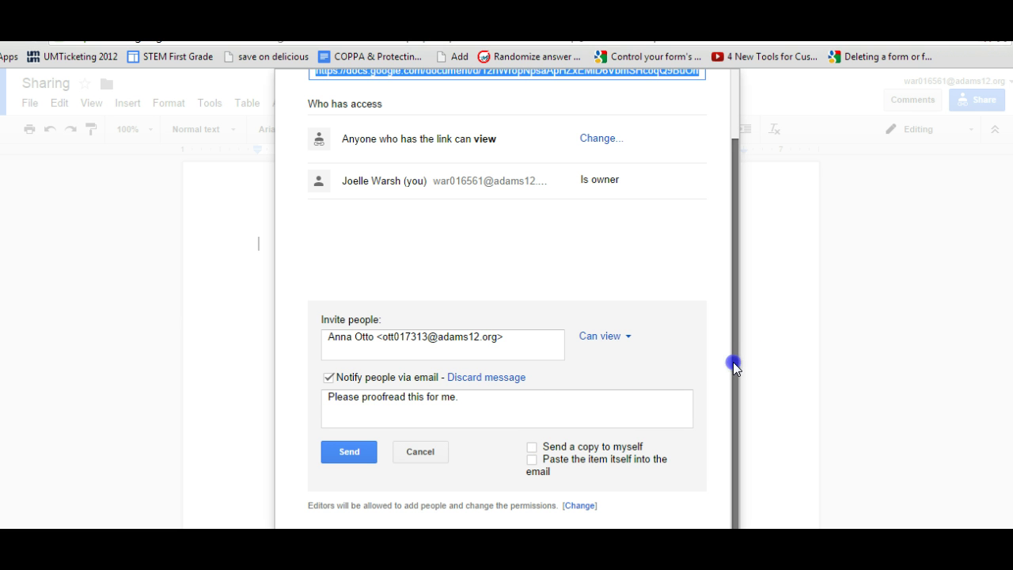
click(352, 450)
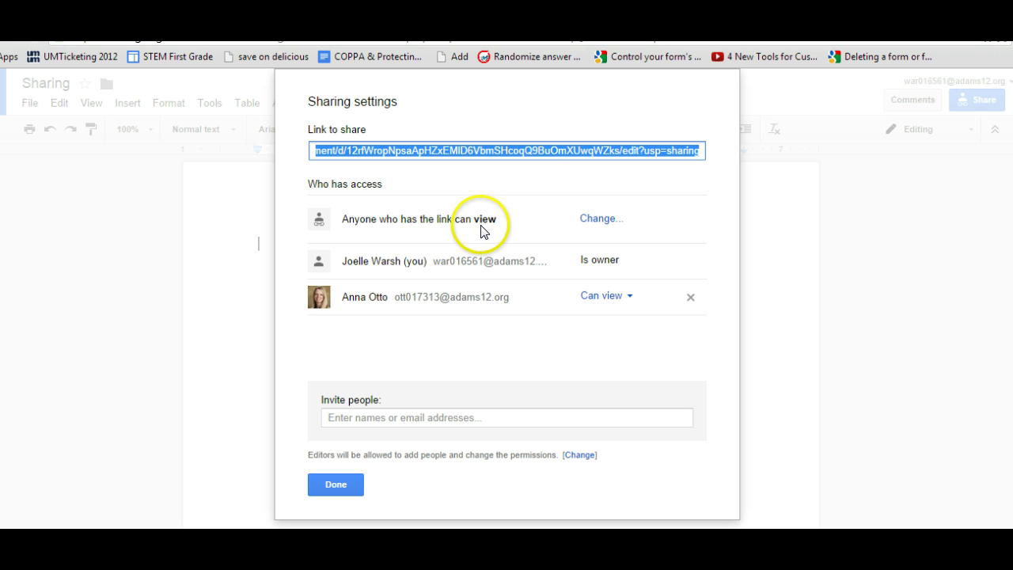
click(342, 484)
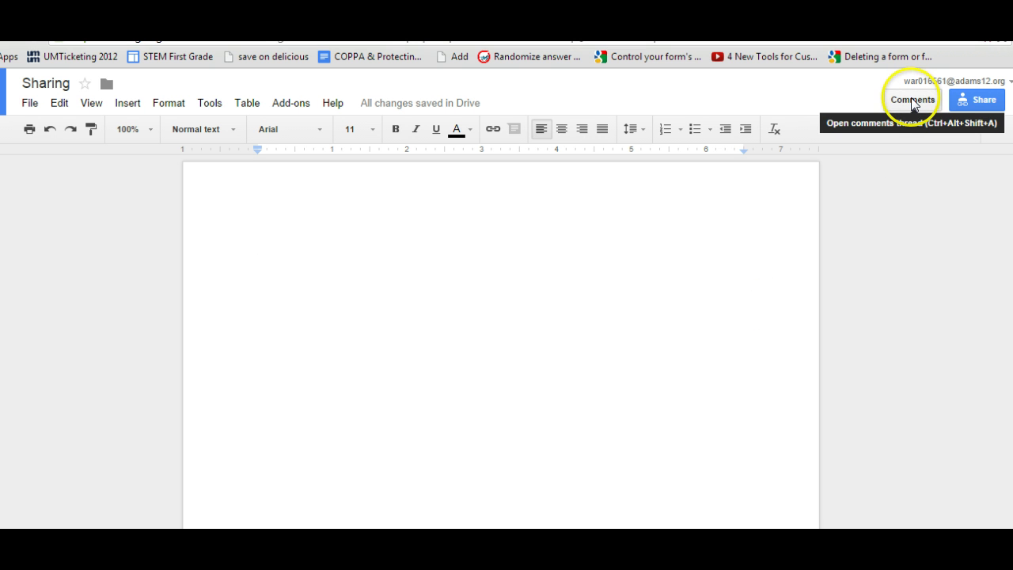
- Type 'checking' on the empty first line of the Sharing document
double_click(324, 235)
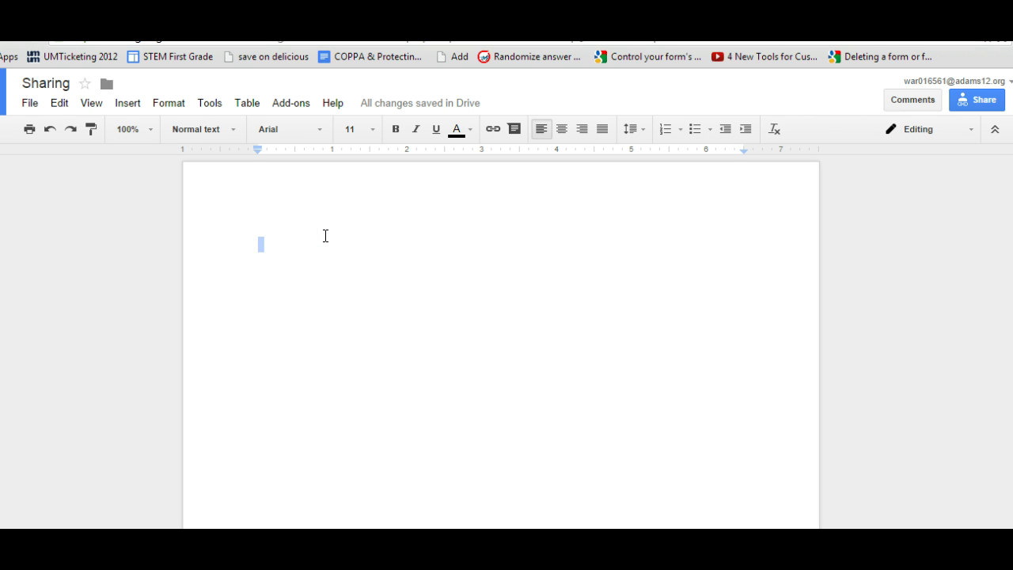
text(check)
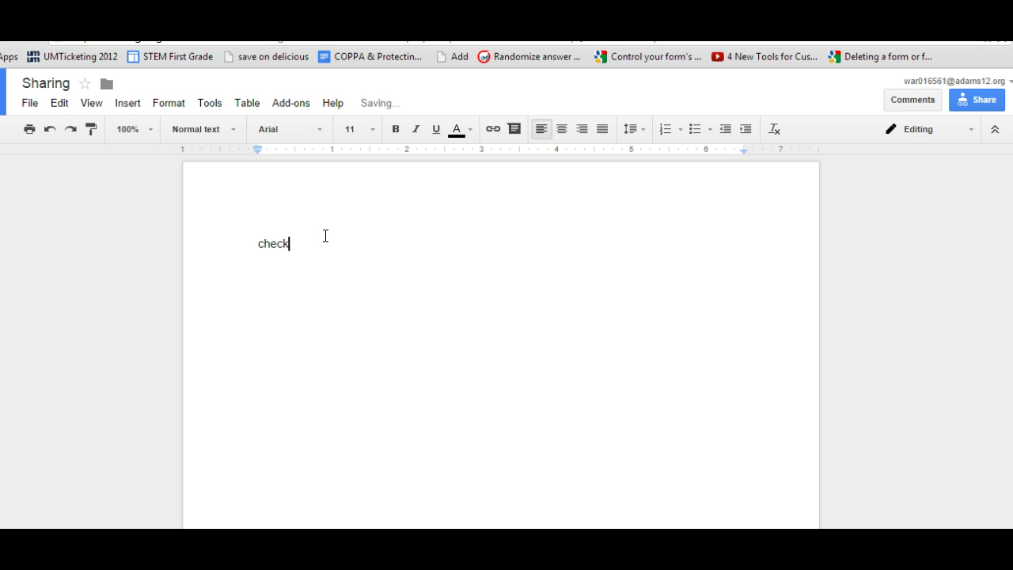
text(ing)
click(314, 243)
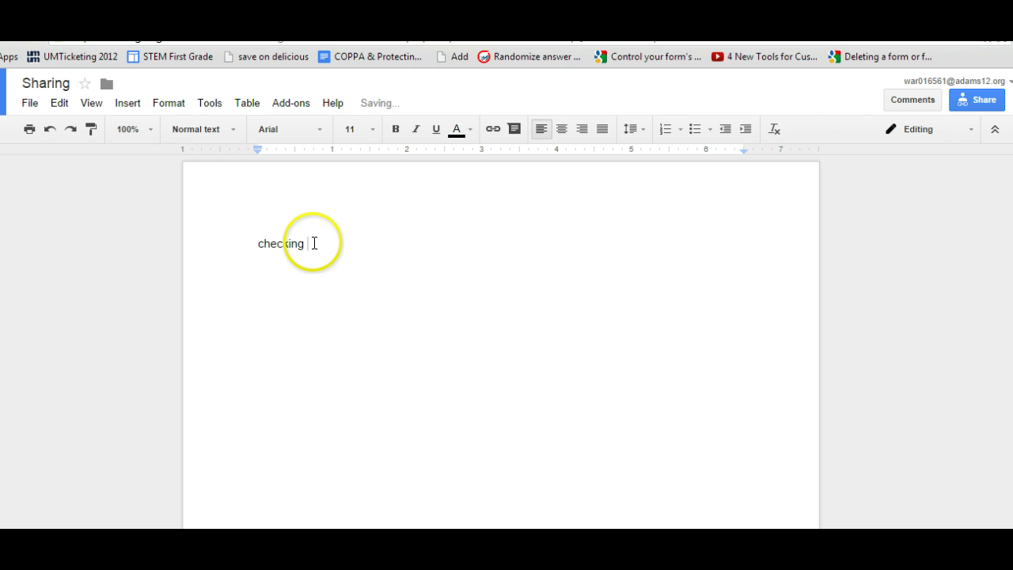
- Add the comment 'Check your spelling' to the word 'checking' via Insert > Comment
click(314, 243)
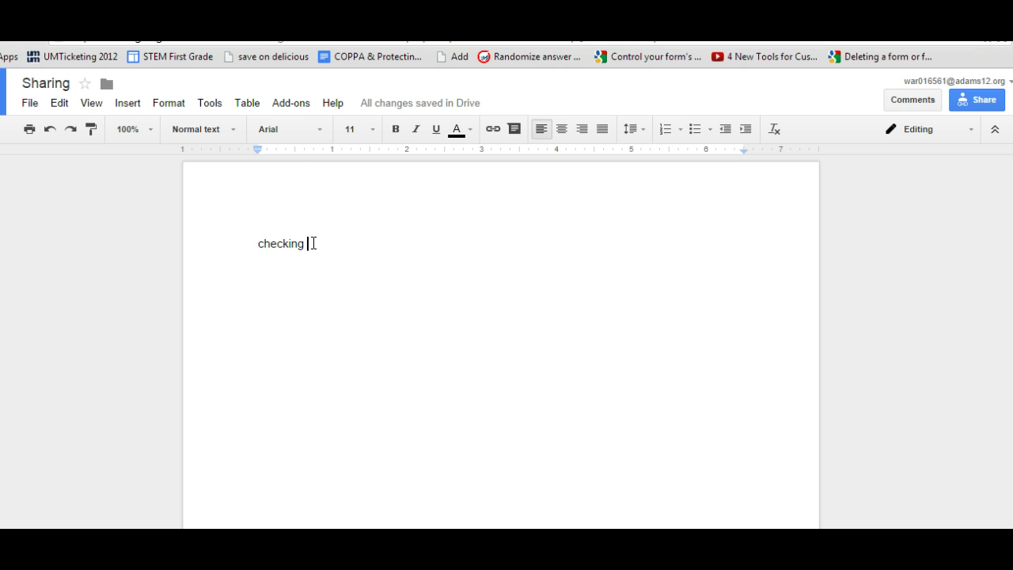
click(125, 106)
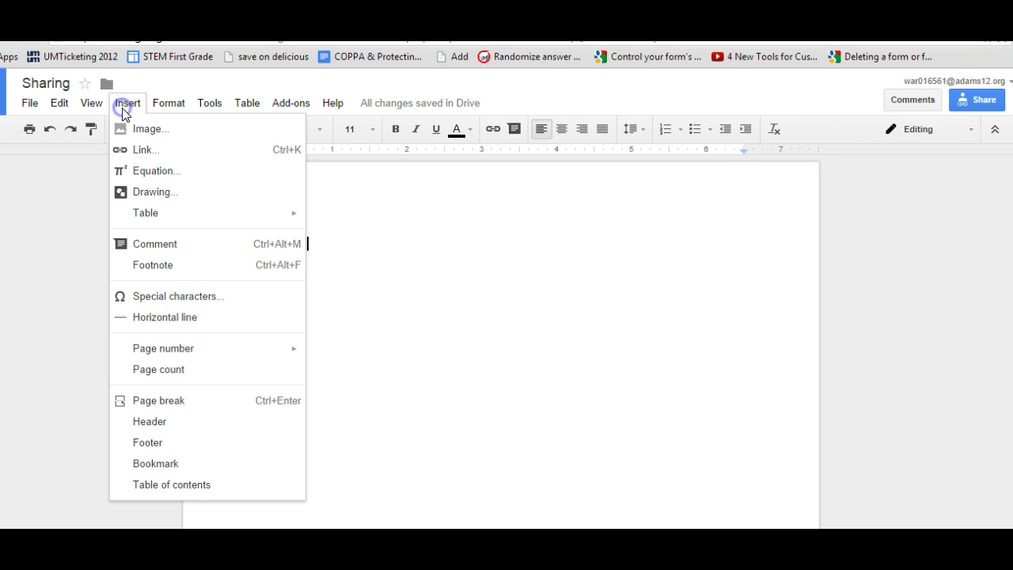
click(161, 245)
click(855, 300)
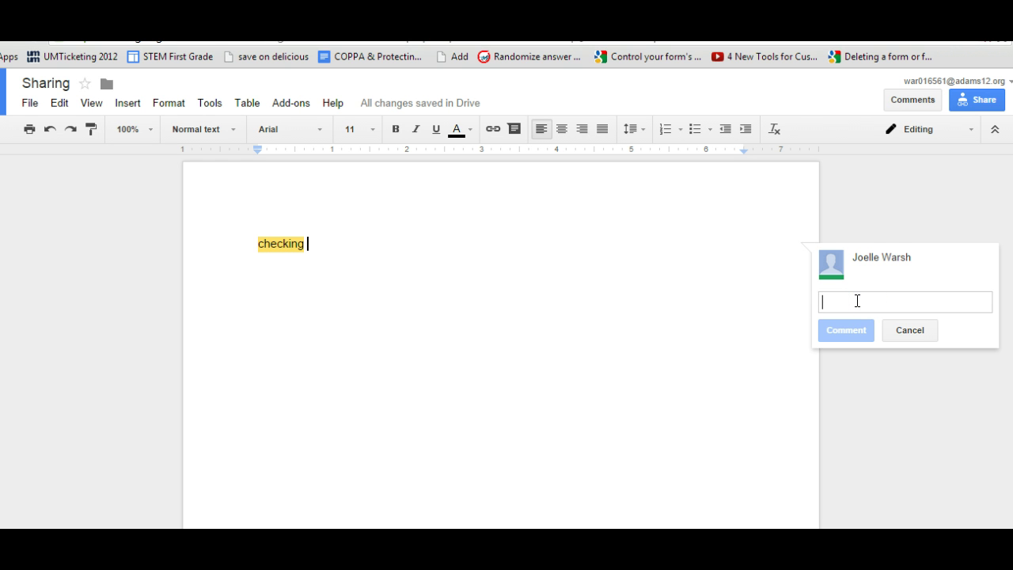
text(Check your spelling)
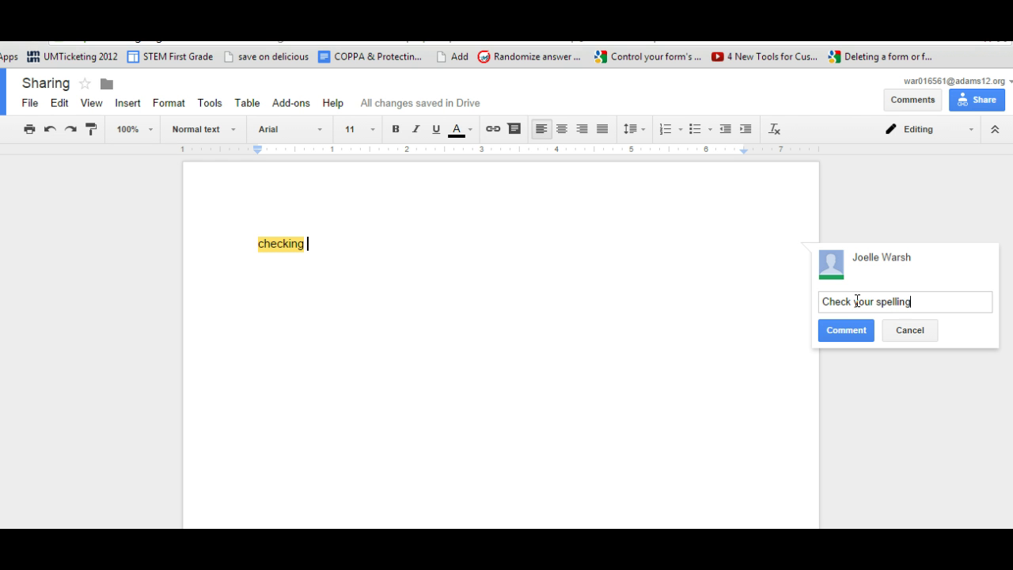
click(850, 328)
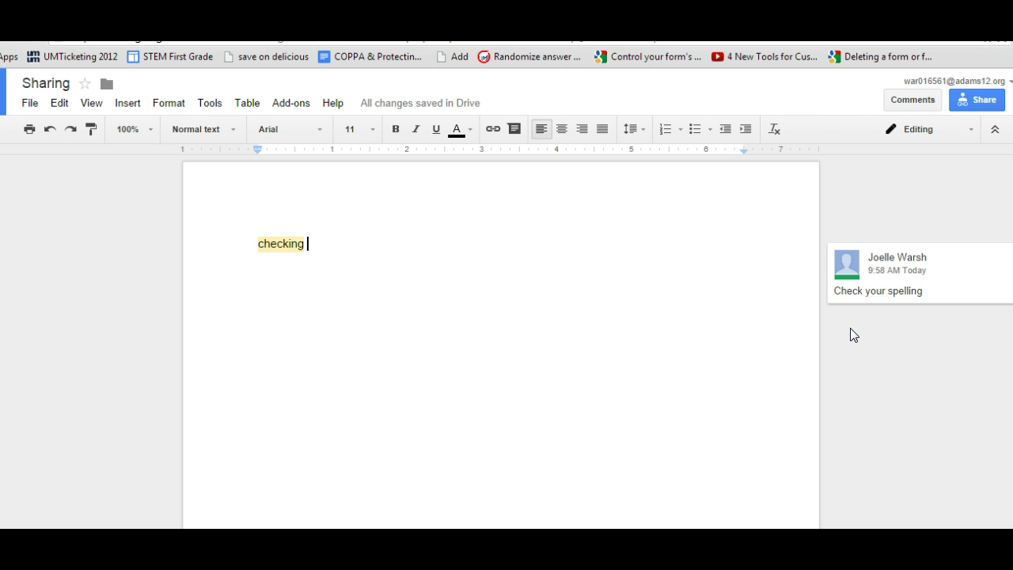
mouse_move(895, 255)
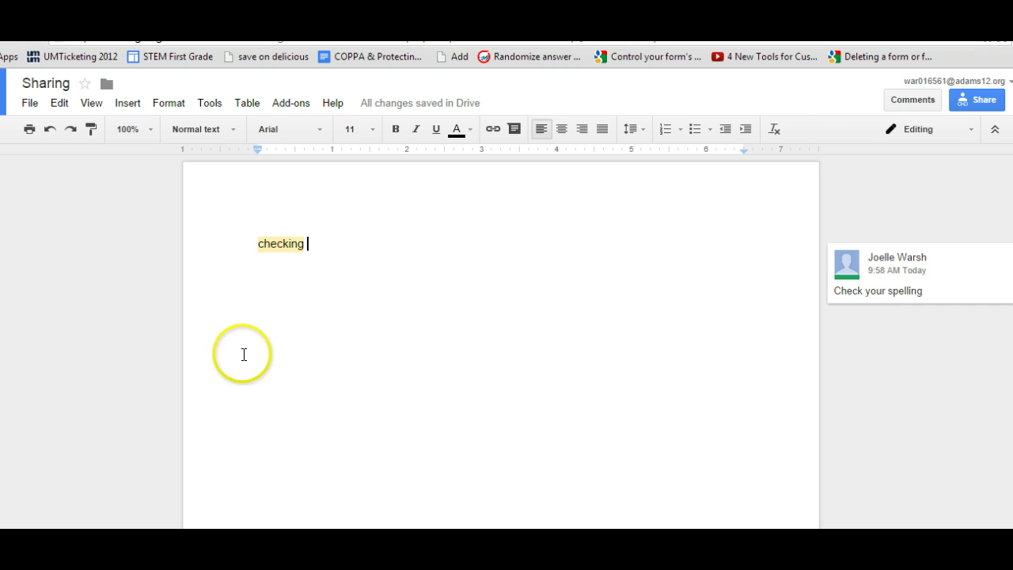
- Paste the instruction bullets and comment 'check this out' on 'on the box near the bar code'
text(on the Checkout Page for All Schools tab find your name and type turned in under the column Custodial Receipt indication you turned this document to the IT help desk click on the tab at the bottom for your school and type in the serial numbers from your chromebooks in the 9 cells next to your name.  Please make sure you are in the correct cell not in a cell next to one of your co workers names. You can find the serial numbers on the box near the bar code we only need the numbers following S/N)
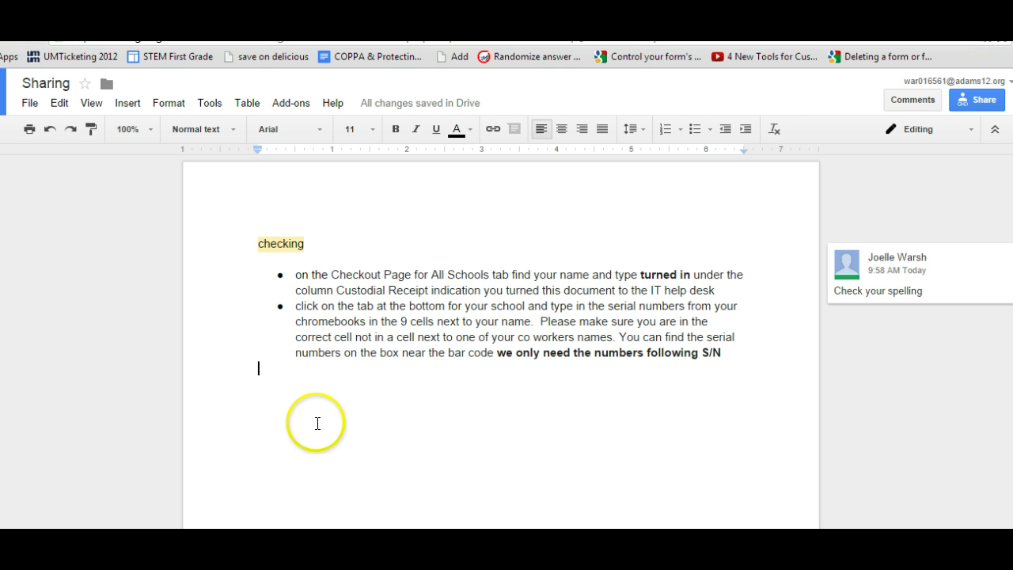
drag(497, 354, 344, 354)
click(119, 103)
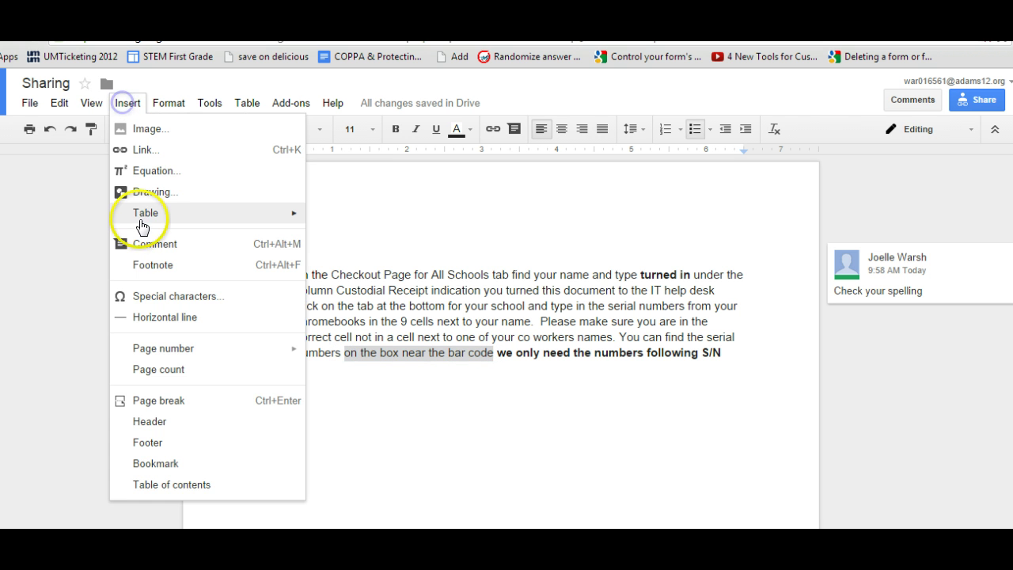
click(147, 246)
click(859, 411)
text(check this out)
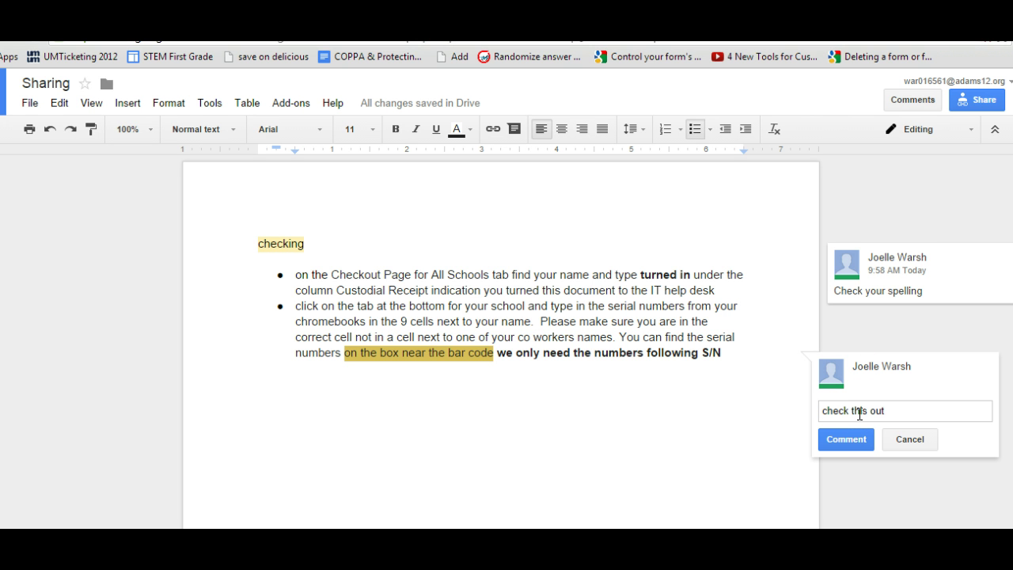
click(848, 441)
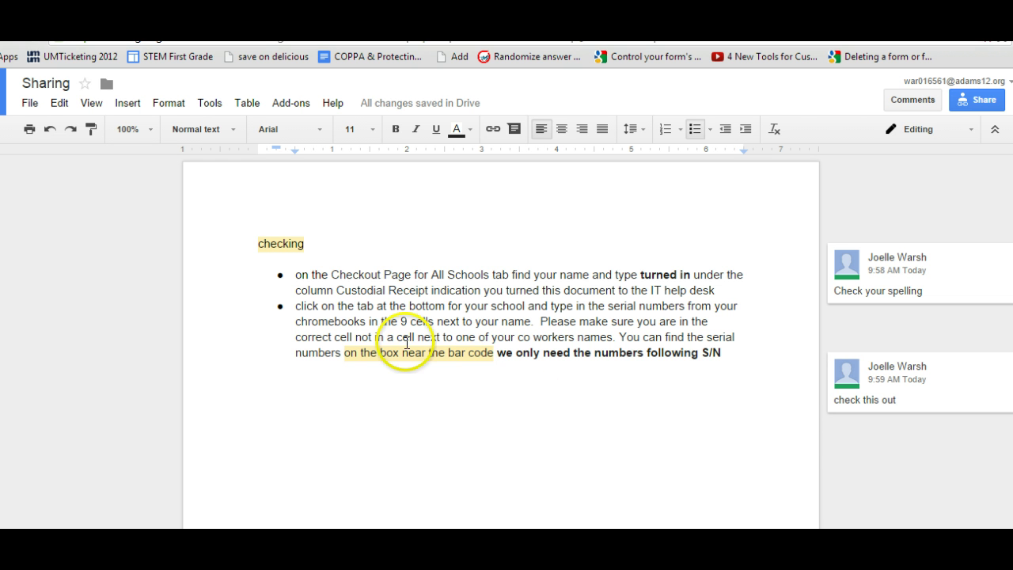
mouse_move(862, 378)
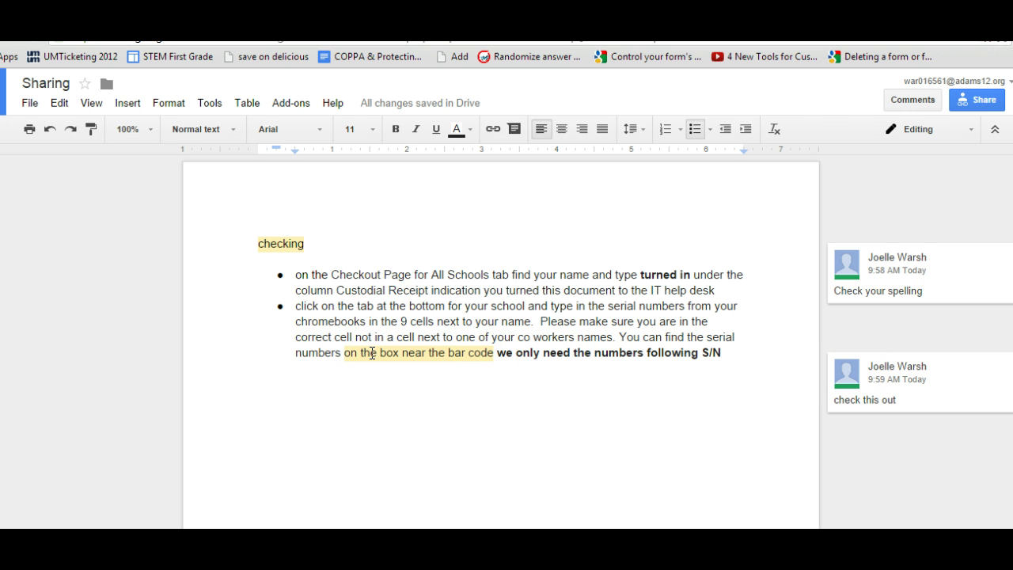
- Reply 'I did this' to the 'check this out' comment, then start a blank comment on 'and'
click(528, 305)
click(911, 100)
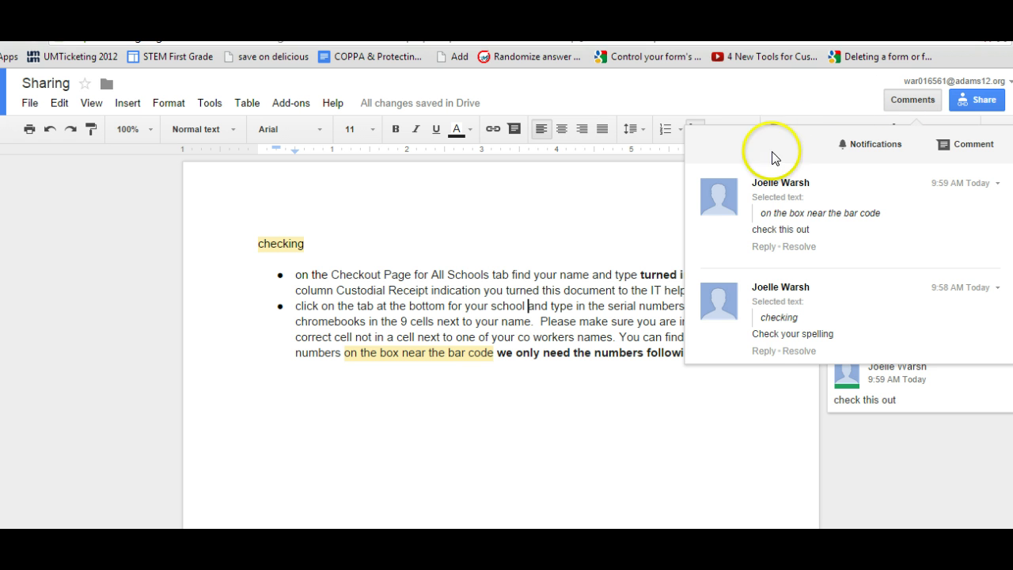
click(890, 215)
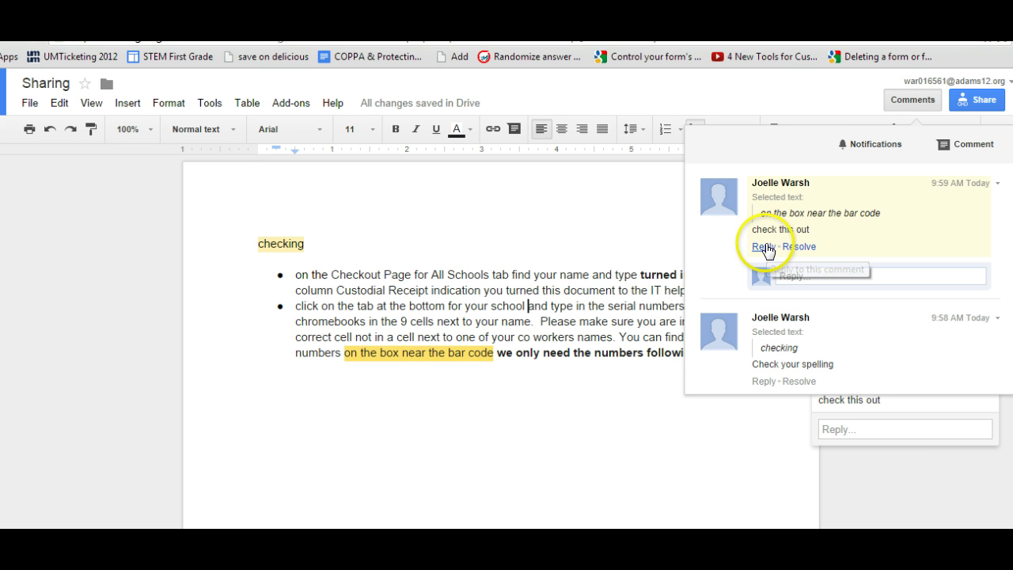
click(785, 275)
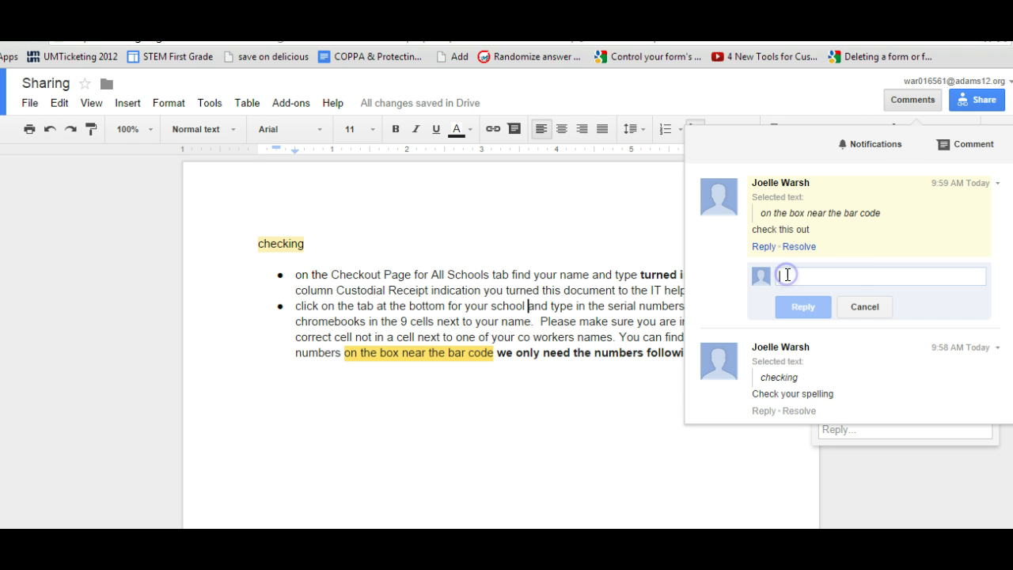
text(I did this)
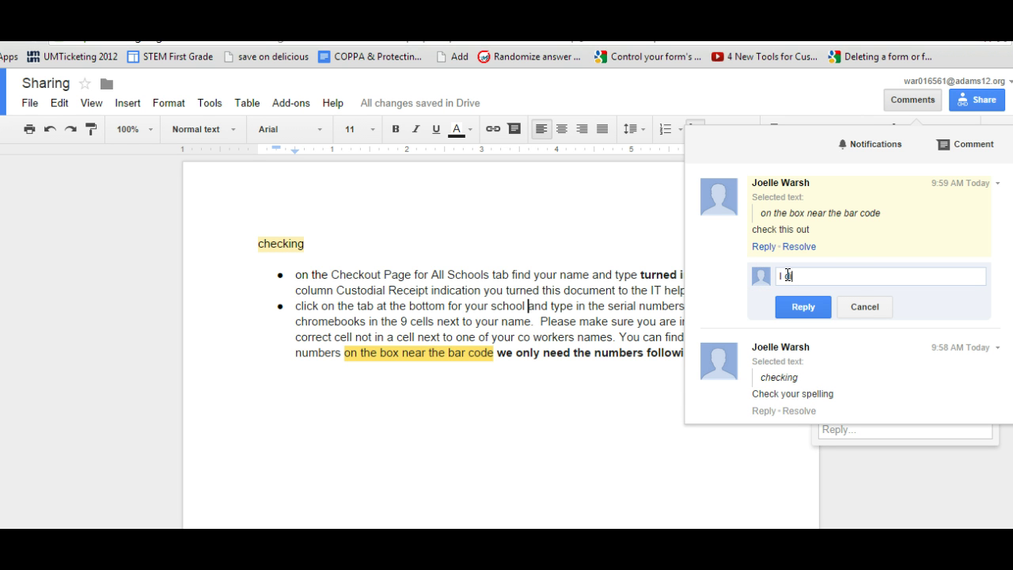
click(801, 309)
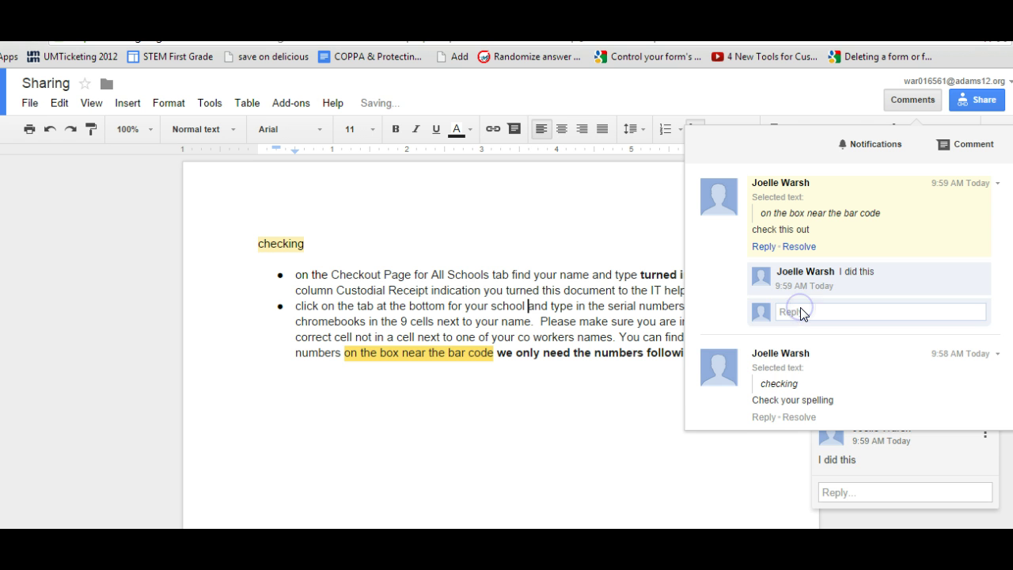
click(967, 144)
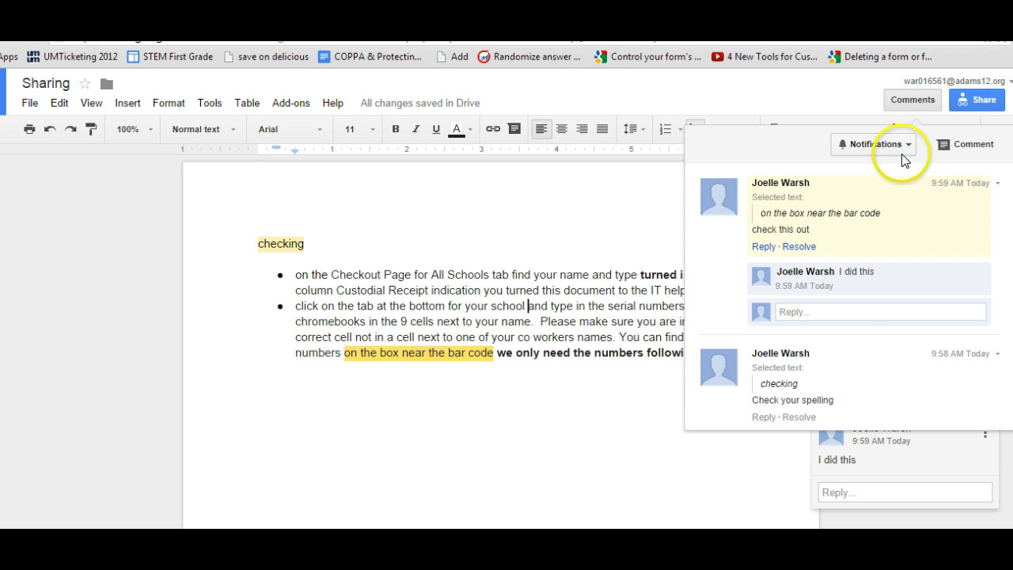
click(972, 144)
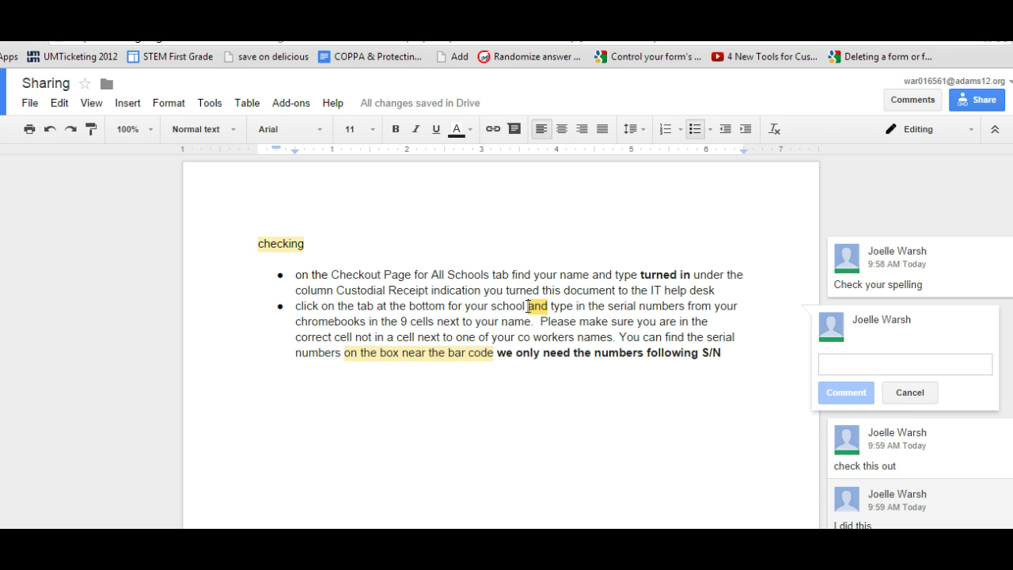
- Set this document's comment email notifications to 'Replies to you', after briefly trying None
click(914, 101)
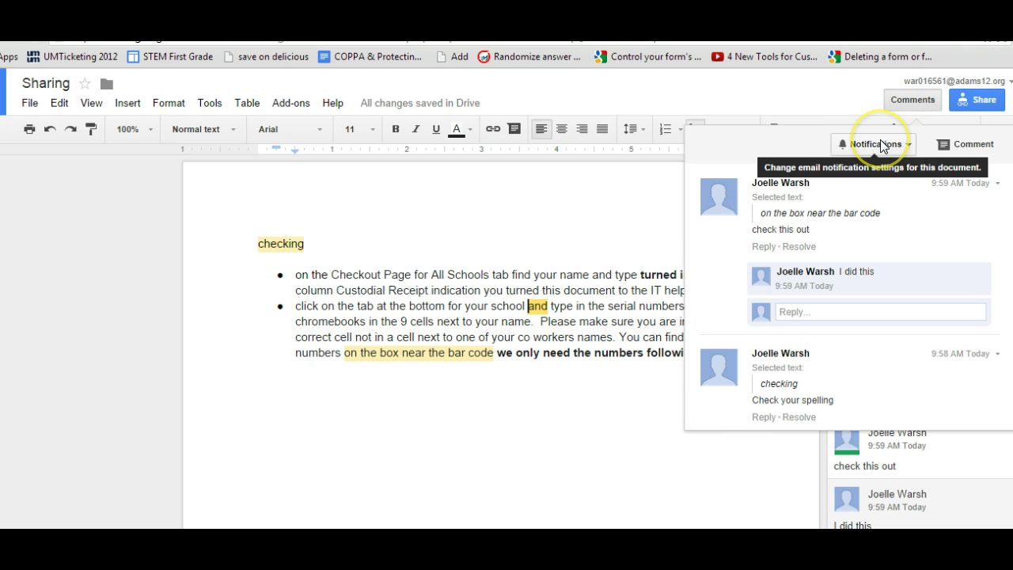
click(912, 147)
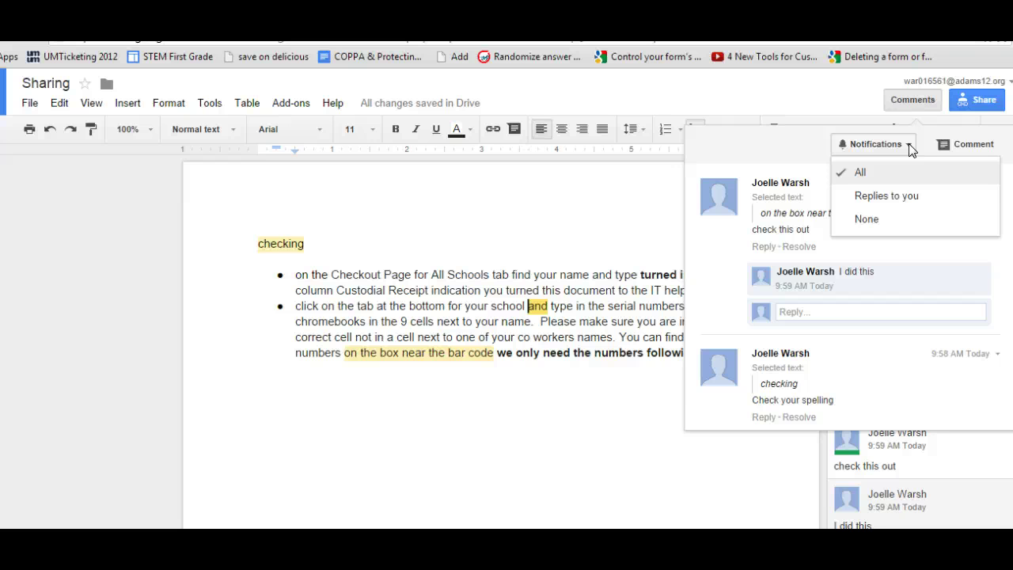
click(911, 195)
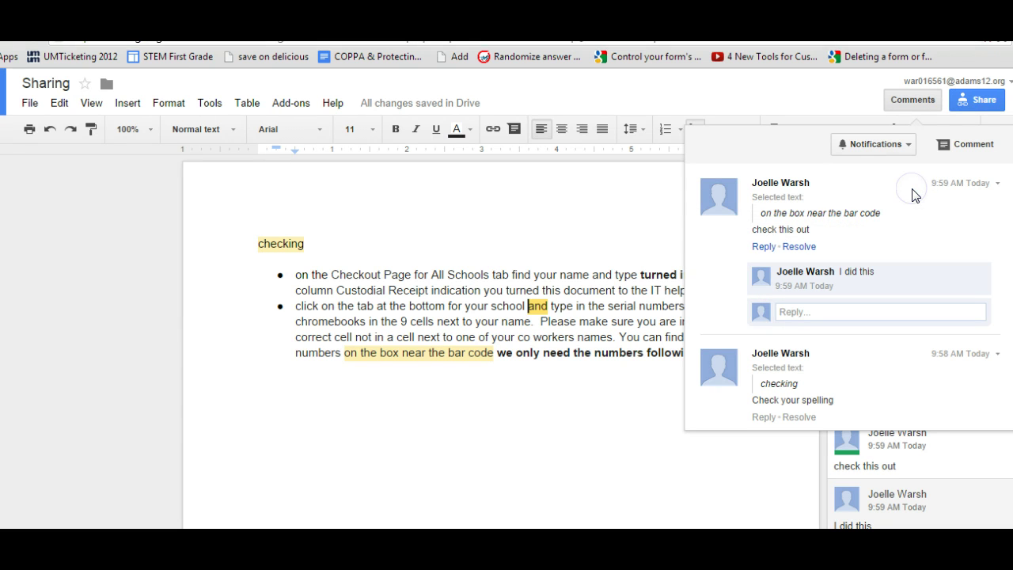
click(907, 147)
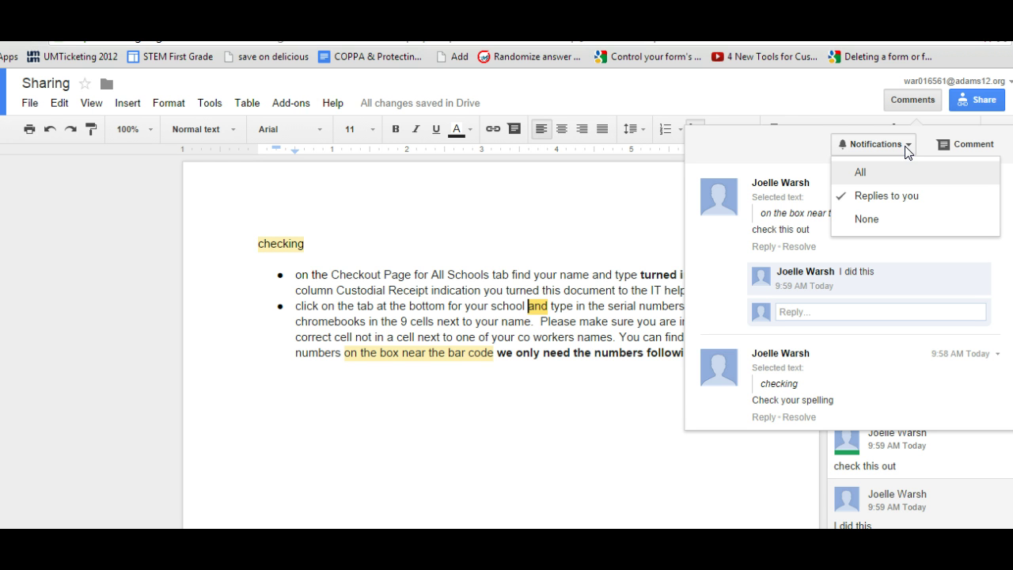
click(884, 219)
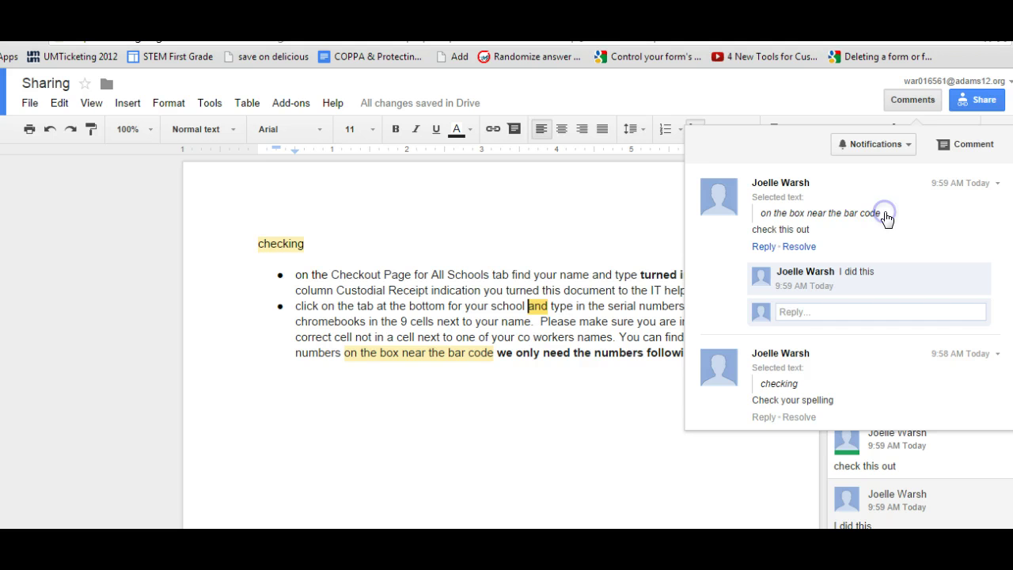
click(909, 144)
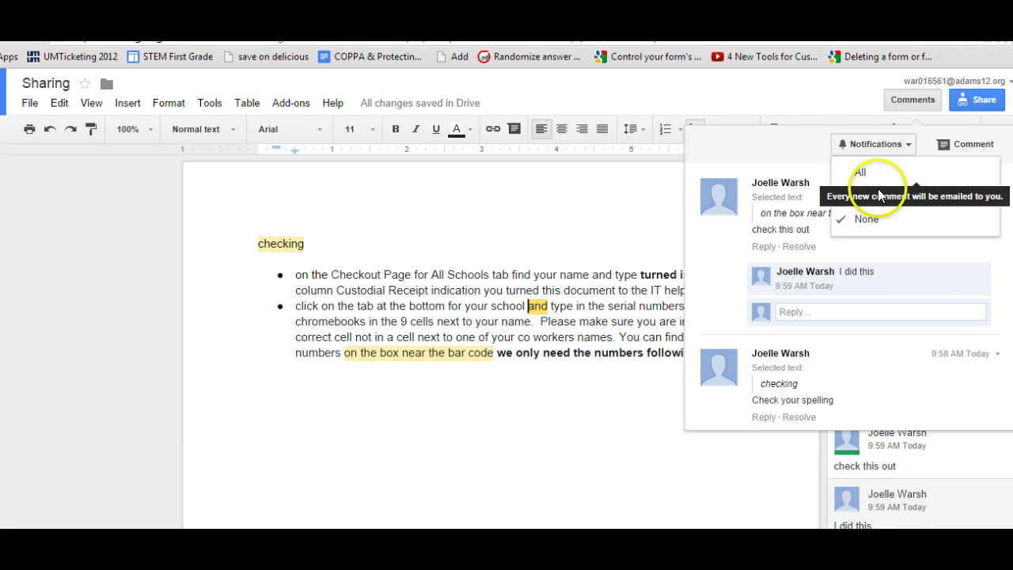
click(884, 185)
right_click(887, 189)
click(870, 194)
right_click(869, 191)
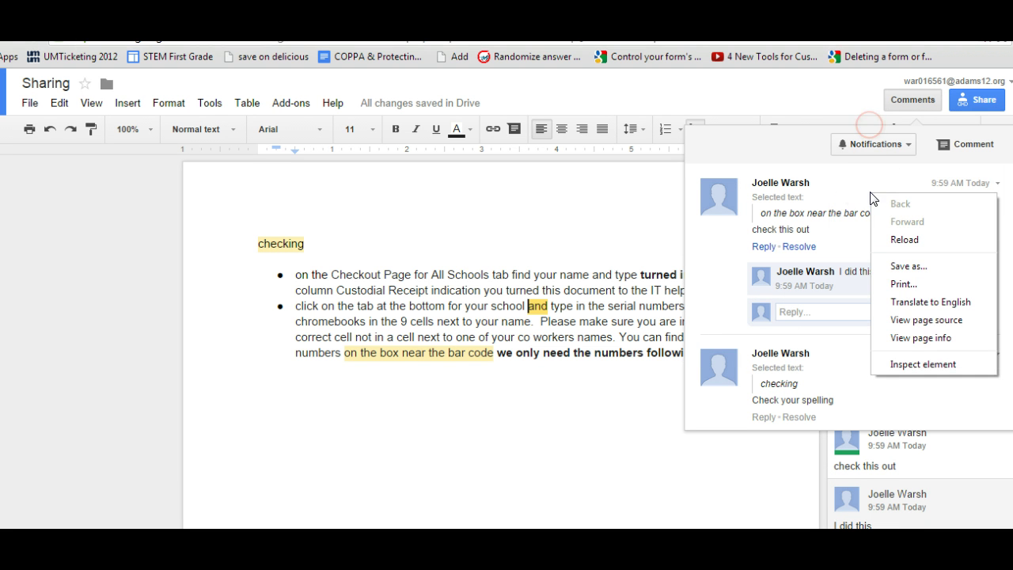
right_click(884, 146)
click(880, 145)
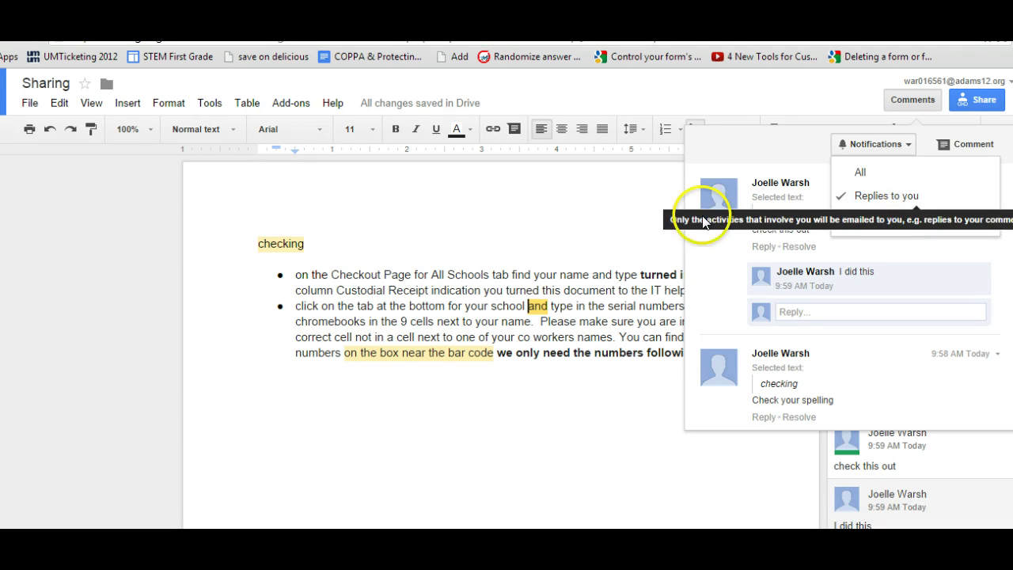
- Close the comments panel and select part of the first bullet's text
click(631, 208)
click(615, 419)
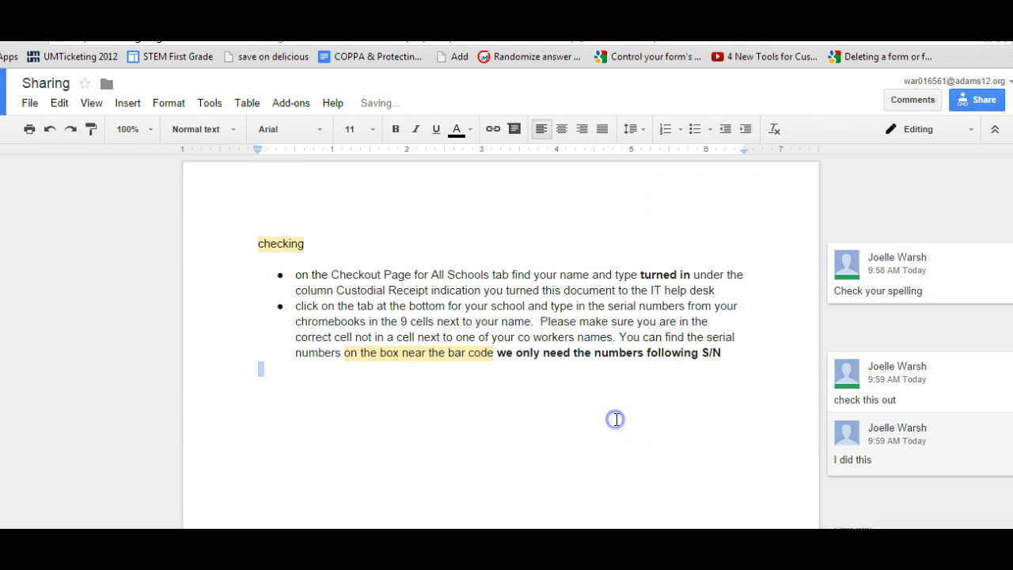
click(557, 274)
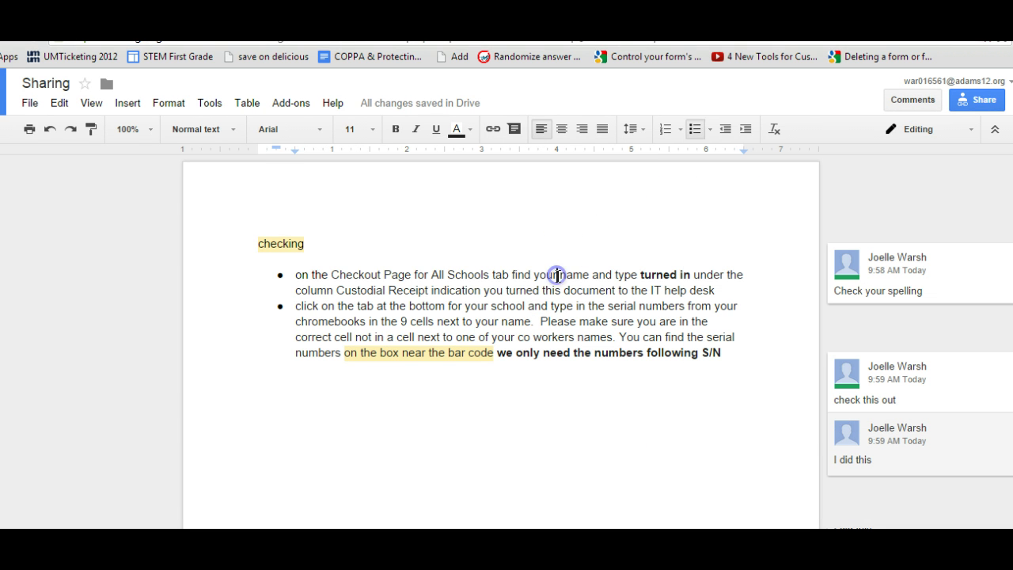
drag(556, 275, 475, 275)
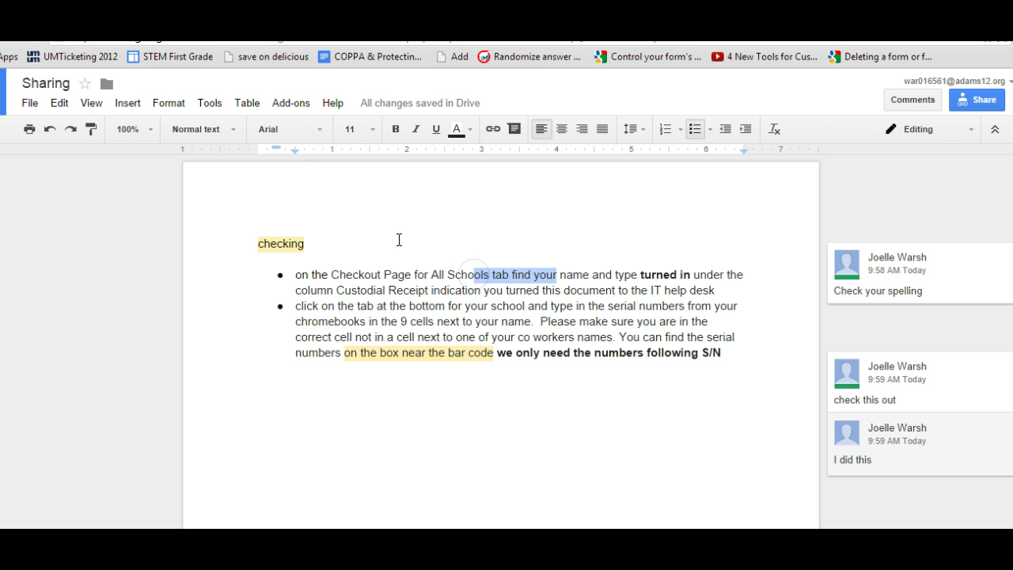
click(127, 104)
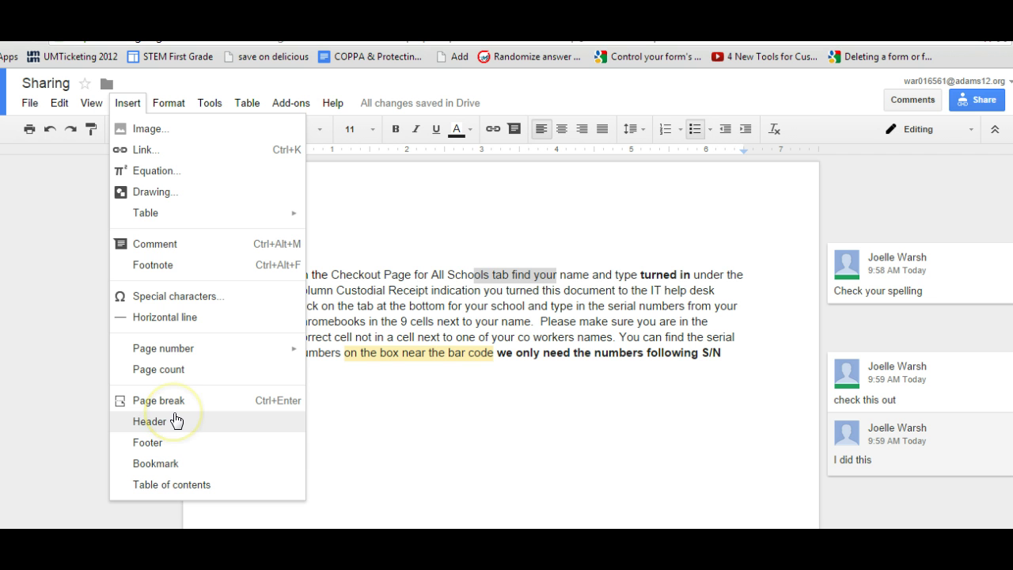
click(730, 258)
- Resolve the 'Check your spelling' comment, then re-open it from the Comments panel
click(893, 273)
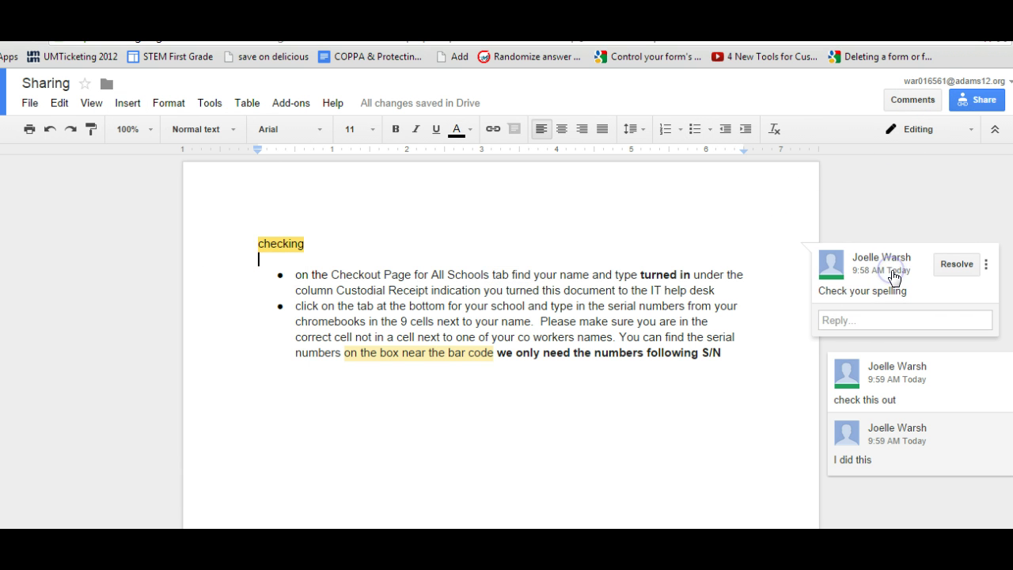
click(856, 320)
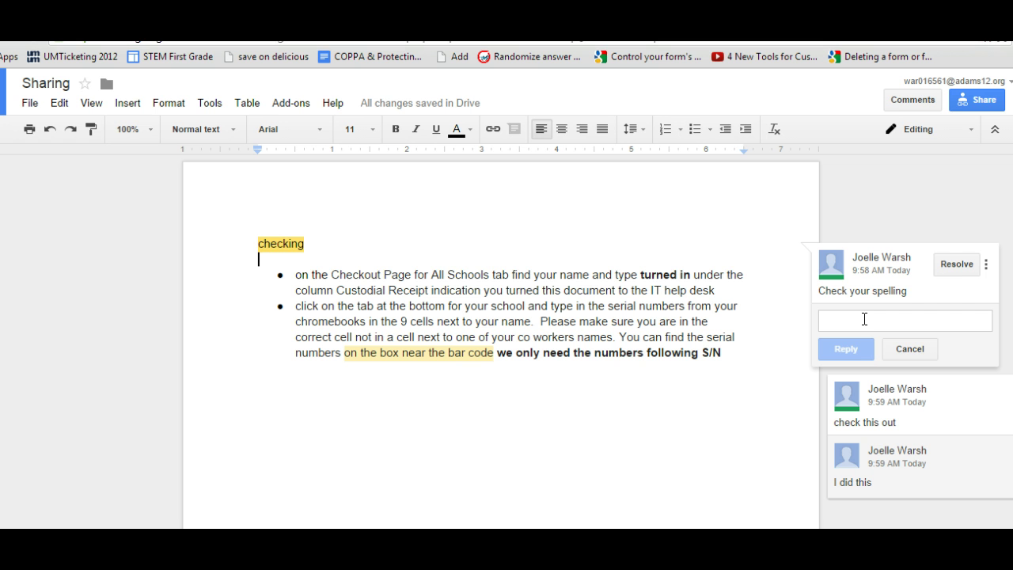
click(953, 264)
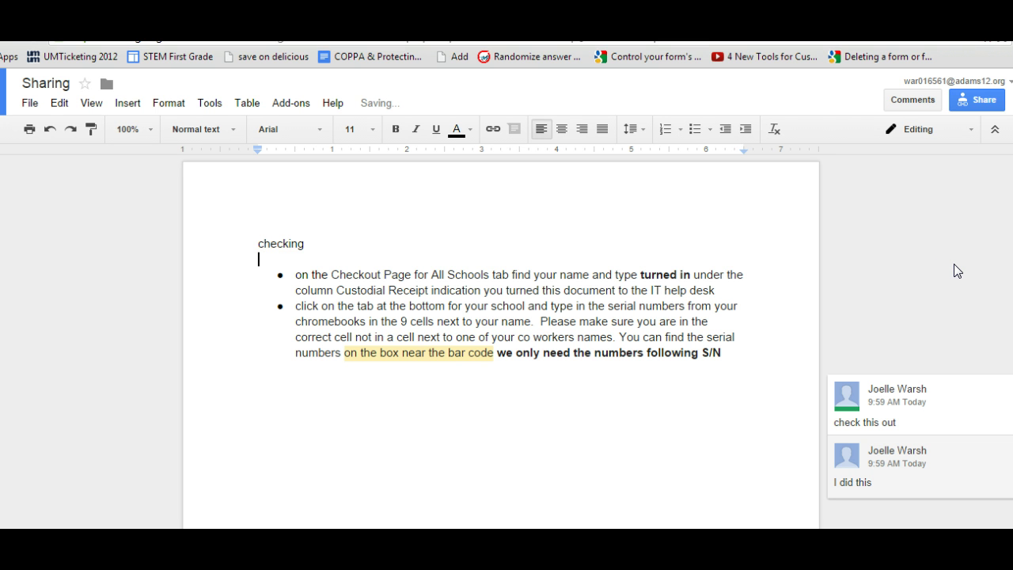
click(913, 100)
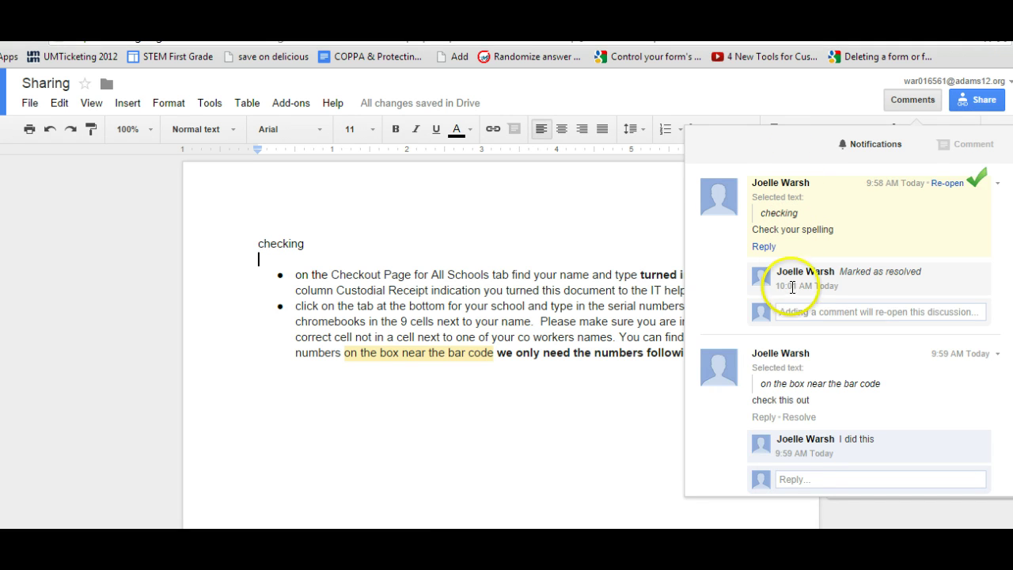
click(953, 183)
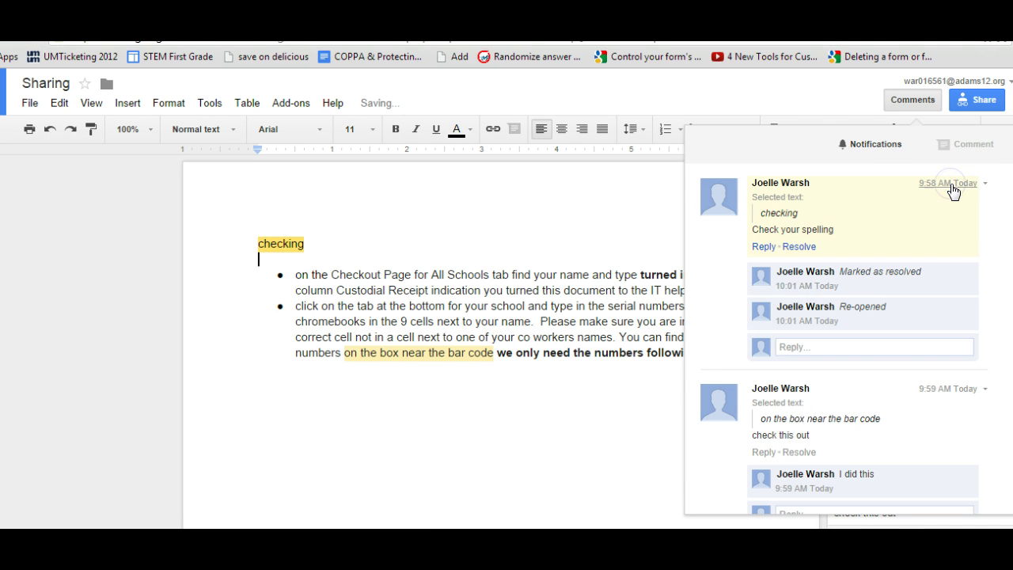